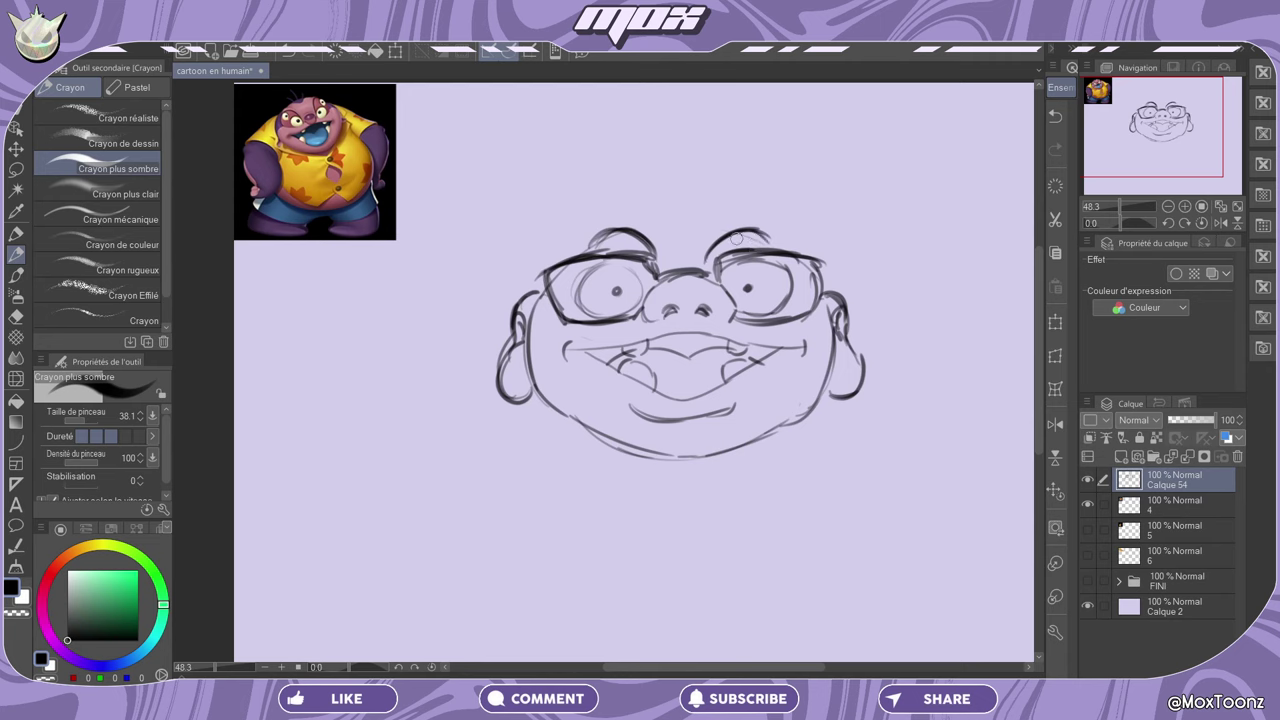
Sketch the rounded top of the bald head above the glasses, and join it to both sides of the face
left_click_drag(537, 300, 588, 228)
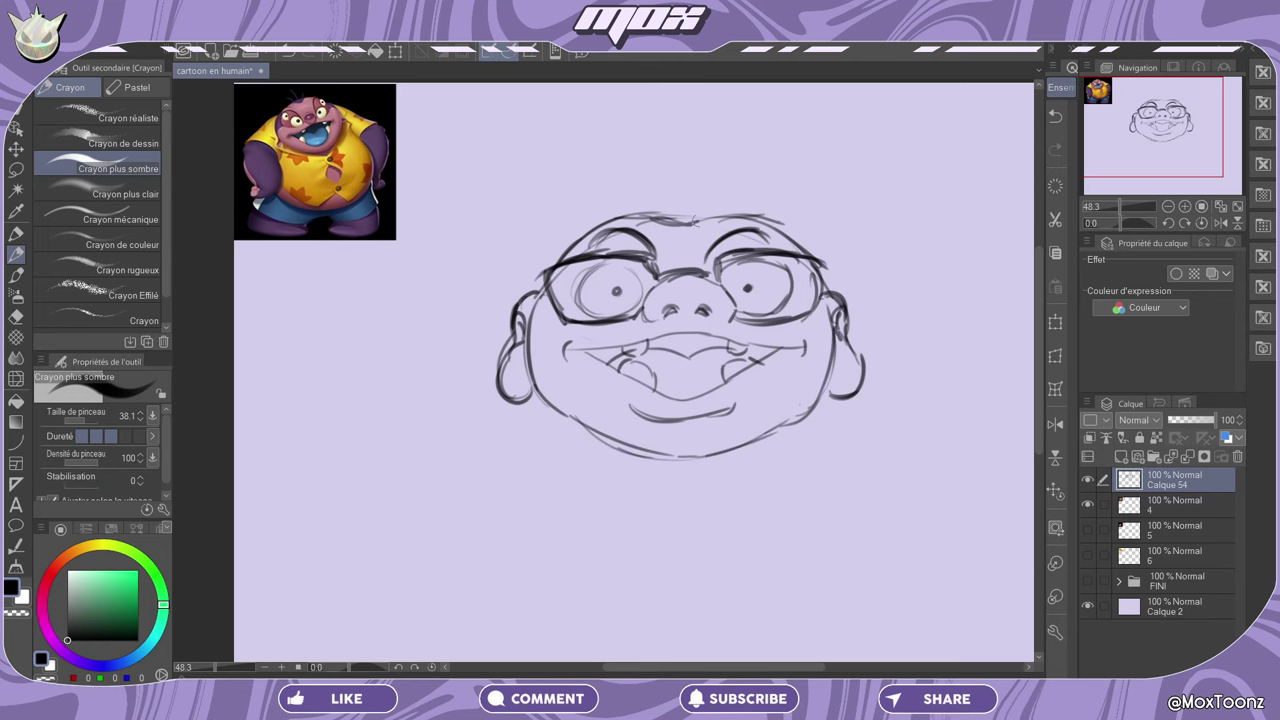
left_click_drag(660, 222, 724, 214)
mouse_move(540, 305)
left_mouse_down()
mouse_move(596, 232)
mouse_move(710, 221)
left_mouse_up()
mouse_move(688, 222)
left_mouse_down()
mouse_move(762, 214)
mouse_move(826, 290)
left_mouse_up()
left_click_drag(818, 282, 822, 302)
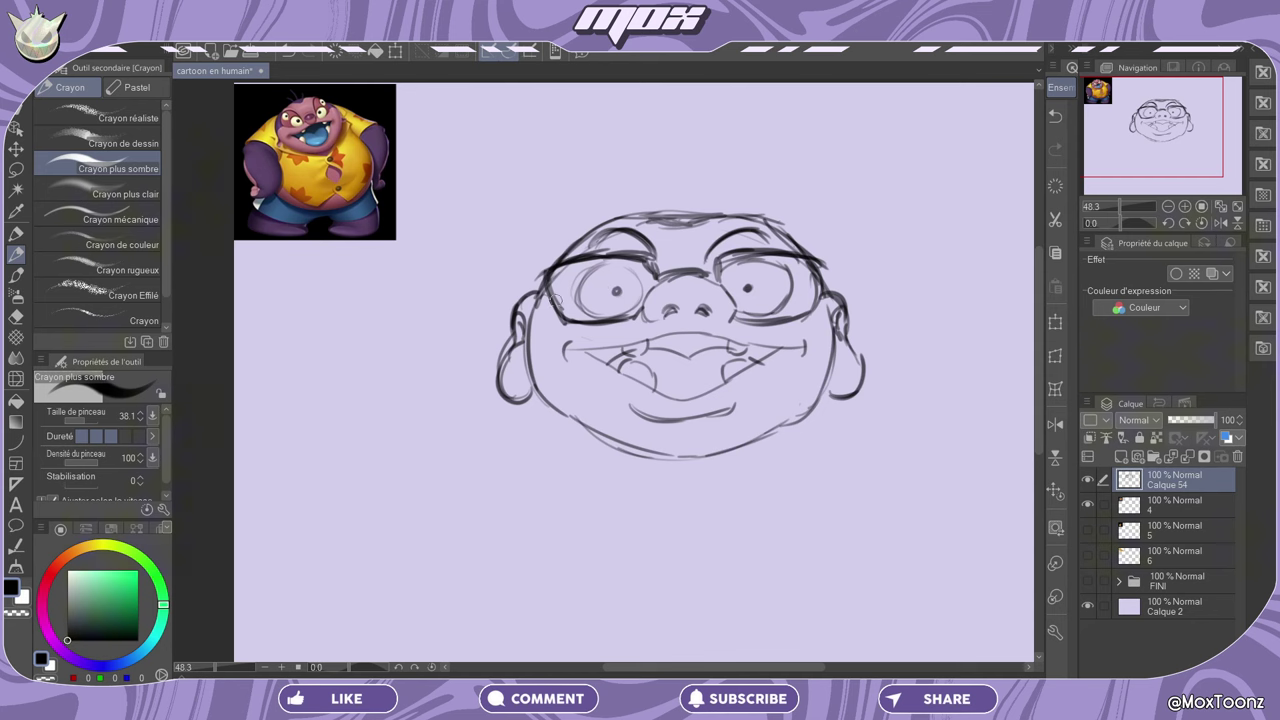
left_click_drag(550, 290, 530, 342)
left_click_drag(828, 284, 822, 328)
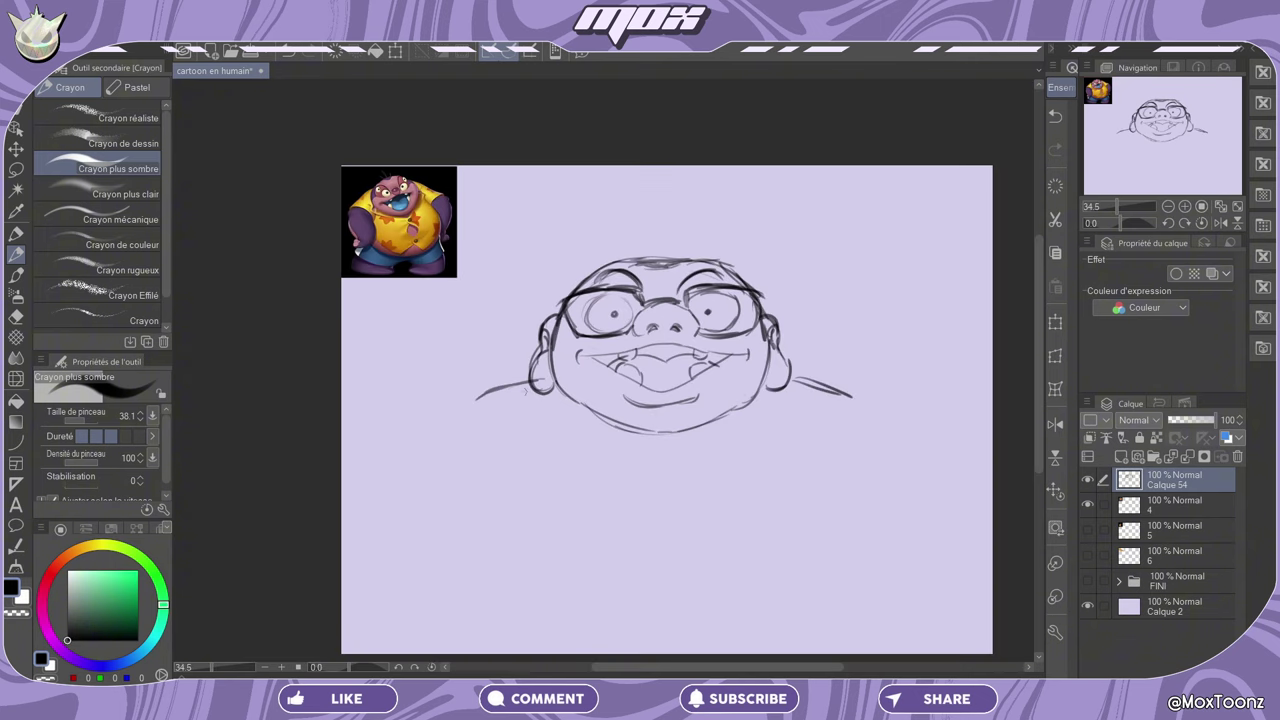
Sketch sloping shoulders below the head, with armhole lines and the start of both upper arms
mouse_move(511, 386)
left_mouse_down()
mouse_move(452, 406)
mouse_move(479, 468)
left_mouse_up()
left_click_drag(458, 412, 410, 454)
left_click_drag(840, 400, 828, 470)
left_click_drag(838, 397, 932, 456)
mouse_move(446, 412)
left_mouse_down()
mouse_move(490, 486)
mouse_move(440, 446)
left_mouse_up()
left_click_drag(440, 412, 498, 394)
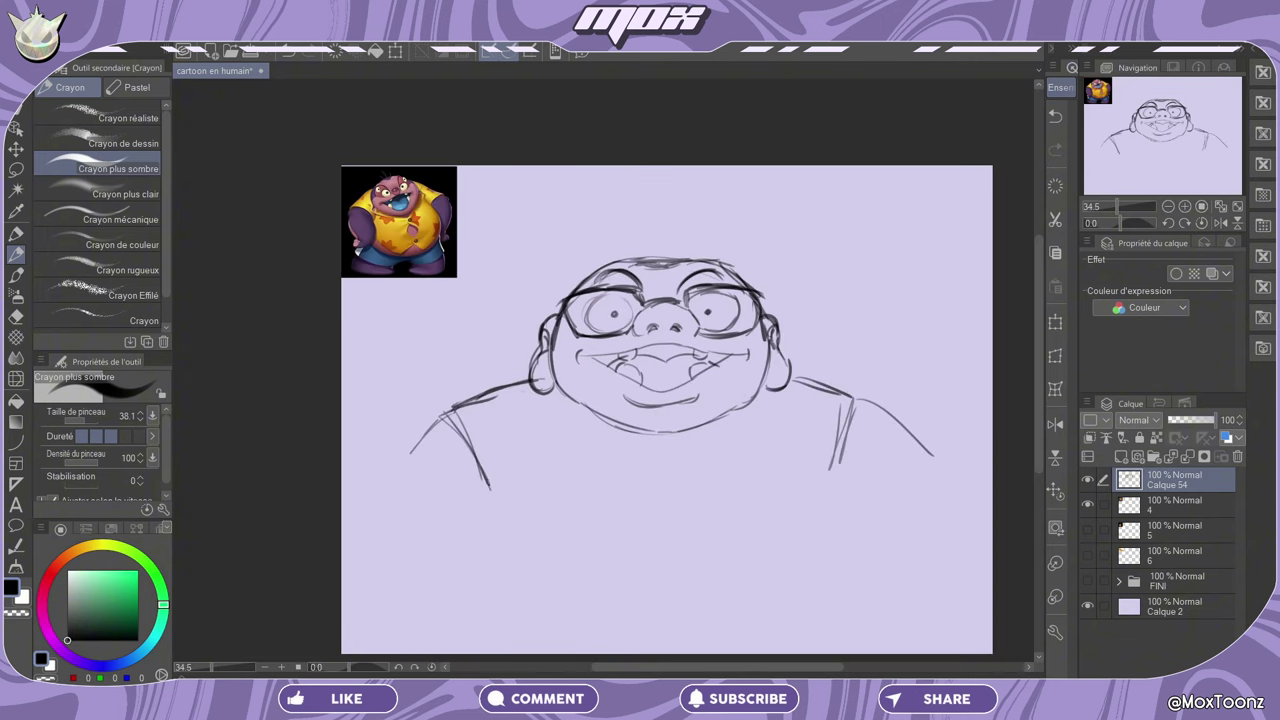
Extend both armhole edges into angled folds at the armpits and add a horizontal line across the chest
left_click_drag(486, 482, 490, 518)
left_click_drag(490, 516, 532, 492)
left_click_drag(848, 410, 846, 500)
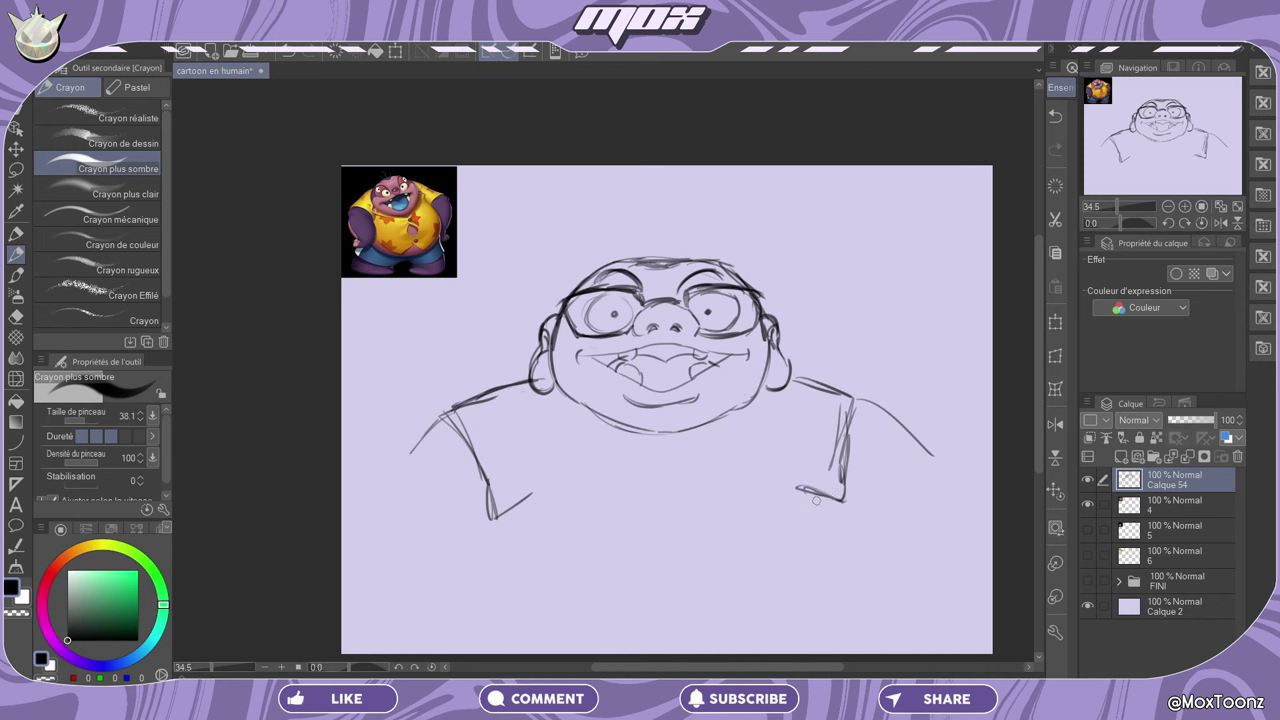
left_click_drag(618, 482, 738, 486)
left_click_drag(498, 518, 476, 616)
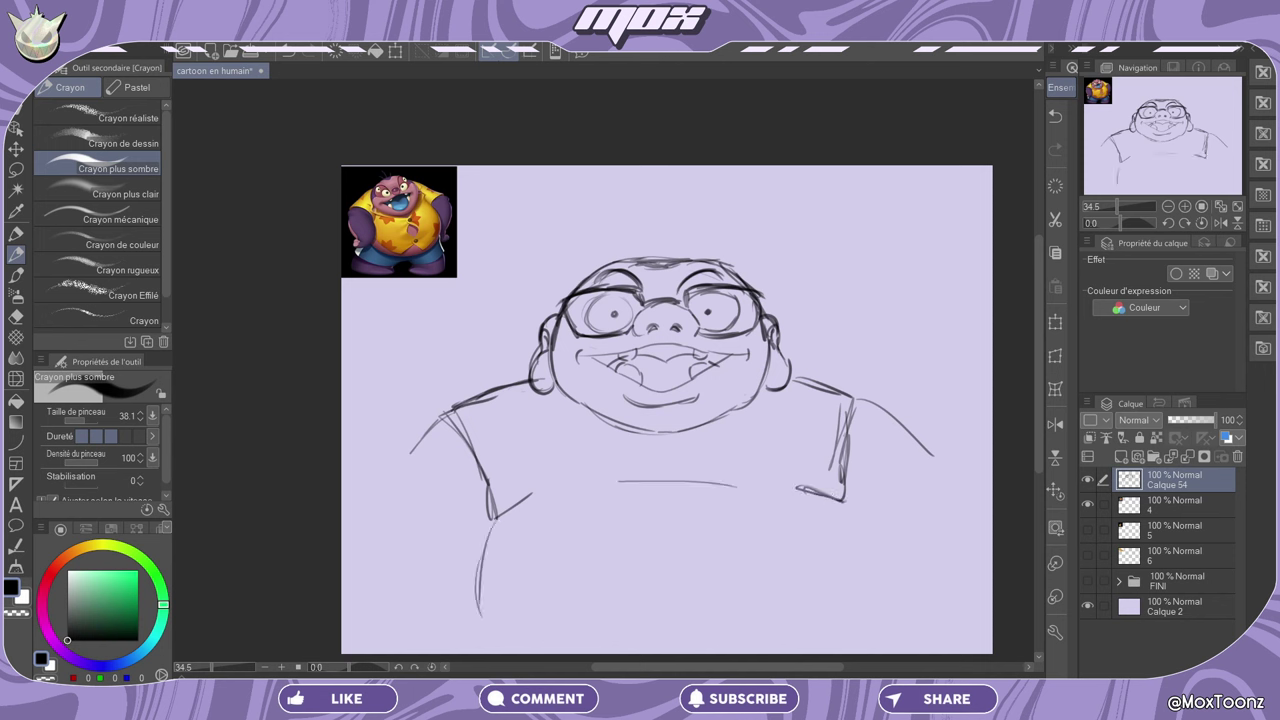
left_click(1060, 120)
left_click(1060, 120)
Sketch the torso side below the right armpit and outline the upper arm beside it
mouse_move(817, 502)
left_mouse_down()
mouse_move(853, 552)
mouse_move(863, 606)
left_mouse_up()
left_click_drag(812, 499, 872, 625)
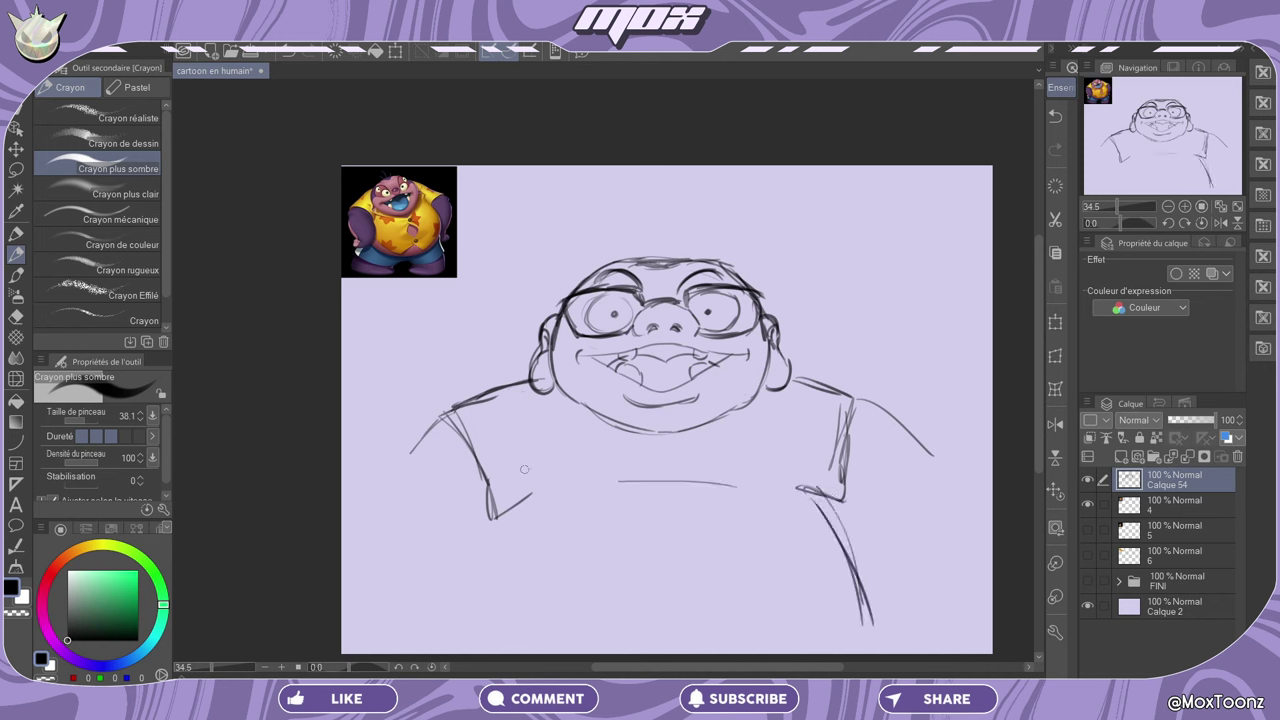
left_click_drag(856, 400, 938, 474)
left_click_drag(846, 490, 894, 544)
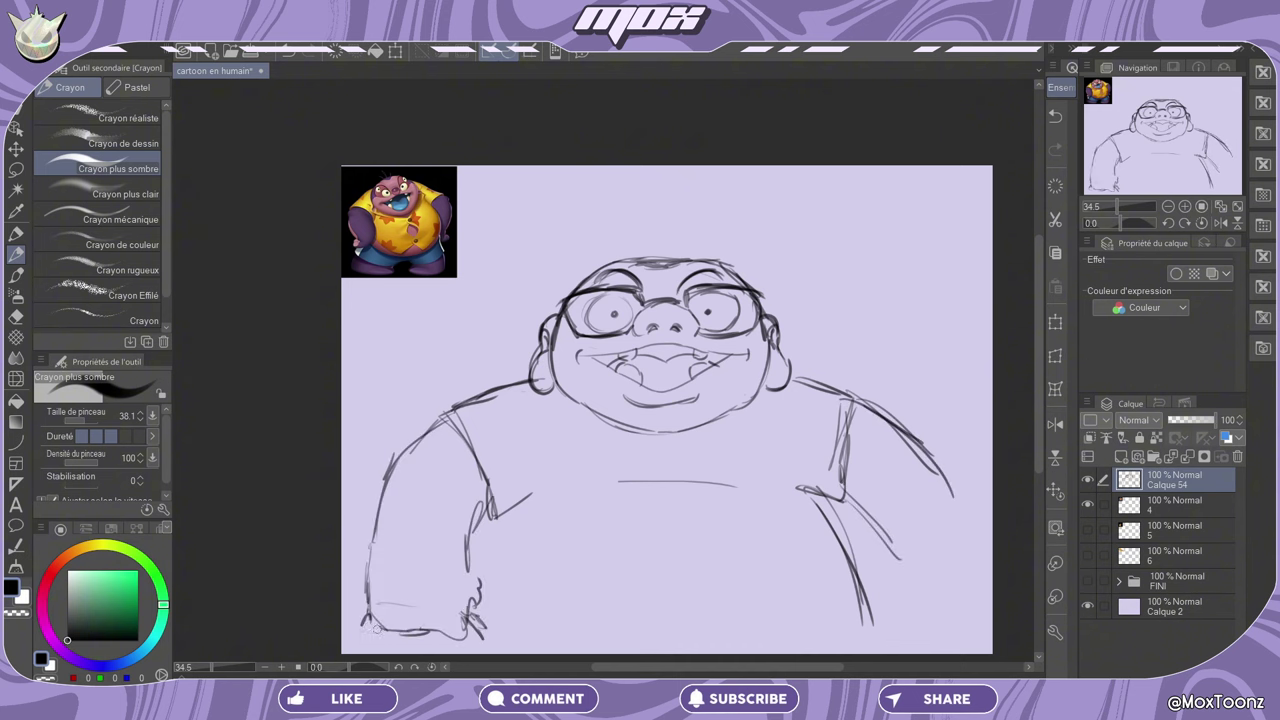
Draw ragged sleeve cuffs at the ends of both arms, with forearm lines running down to the canvas edge
mouse_move(362, 626)
left_mouse_down()
mouse_move(386, 641)
mouse_move(460, 641)
left_mouse_up()
mouse_move(905, 610)
left_mouse_down()
mouse_move(926, 618)
mouse_move(976, 602)
left_mouse_up()
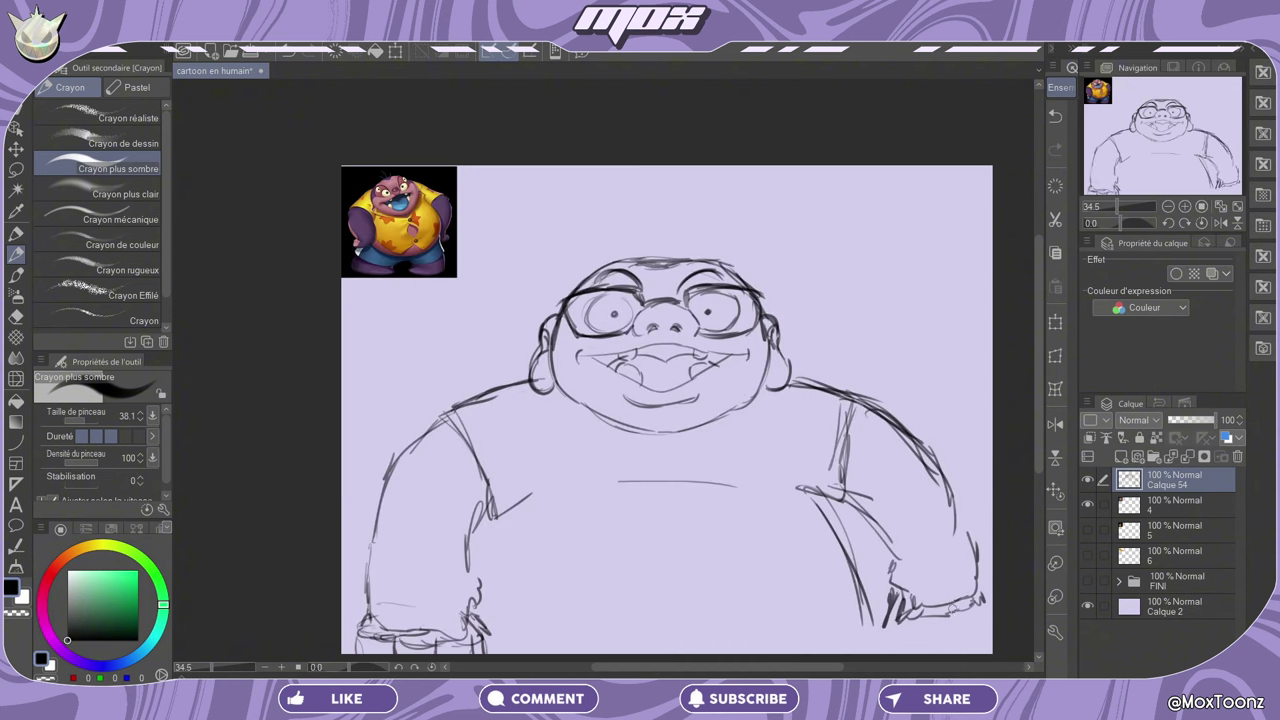
left_click_drag(890, 624, 886, 654)
left_click_drag(942, 620, 946, 654)
mouse_move(976, 604)
left_mouse_down()
mouse_move(982, 654)
mouse_move(978, 630)
left_mouse_up()
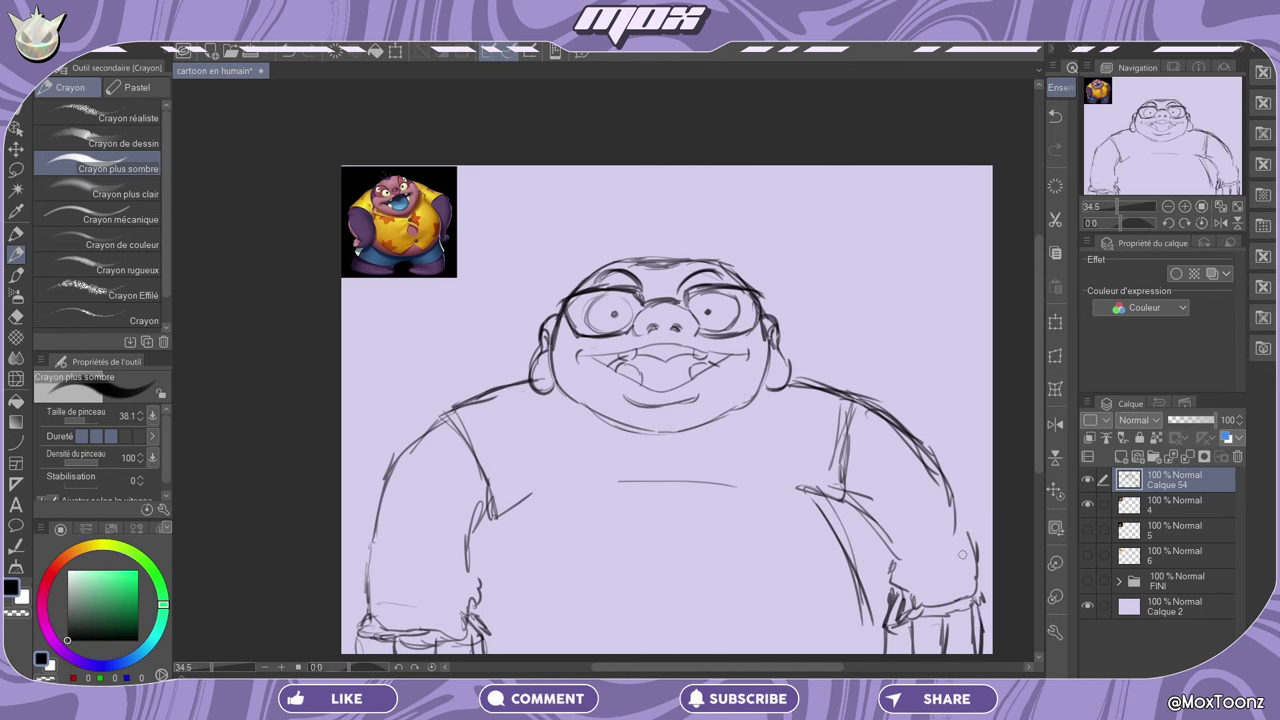
Hatch the torso sides under both arms and try a vertical line from the chin to the chest
left_click_drag(520, 505, 478, 618)
mouse_move(800, 488)
left_mouse_down()
mouse_move(880, 612)
mouse_move(860, 604)
left_mouse_up()
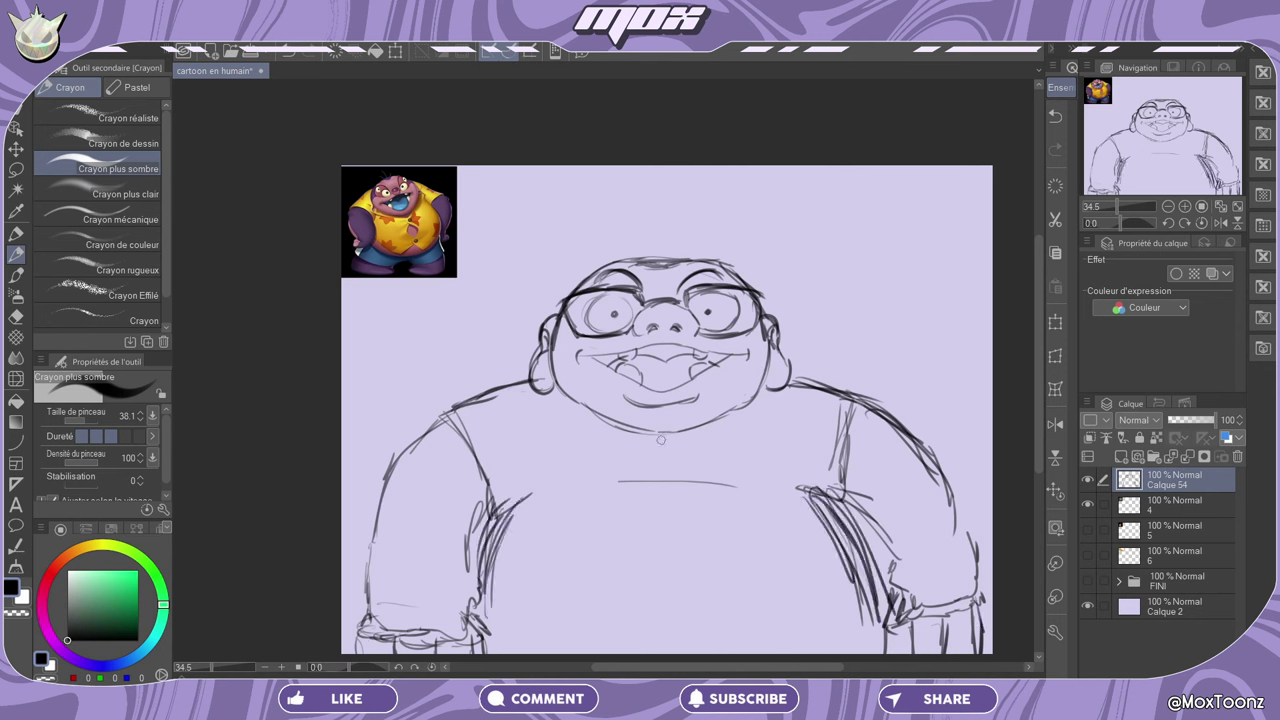
left_click_drag(660, 440, 657, 478)
left_click_drag(669, 426, 672, 485)
left_click(1050, 119)
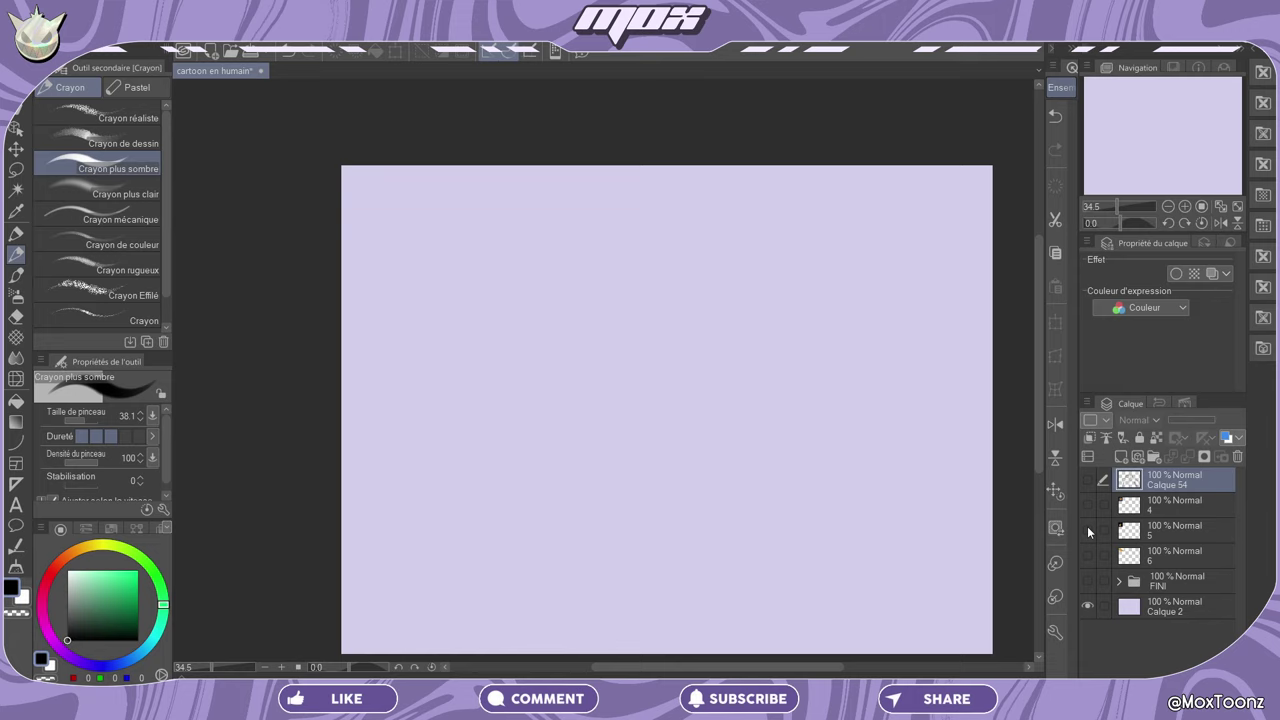
Show layer 5 with the yellow dog reference and add a new layer for its human version
left_click(1088, 533)
scroll(411, 204, "up", 7)
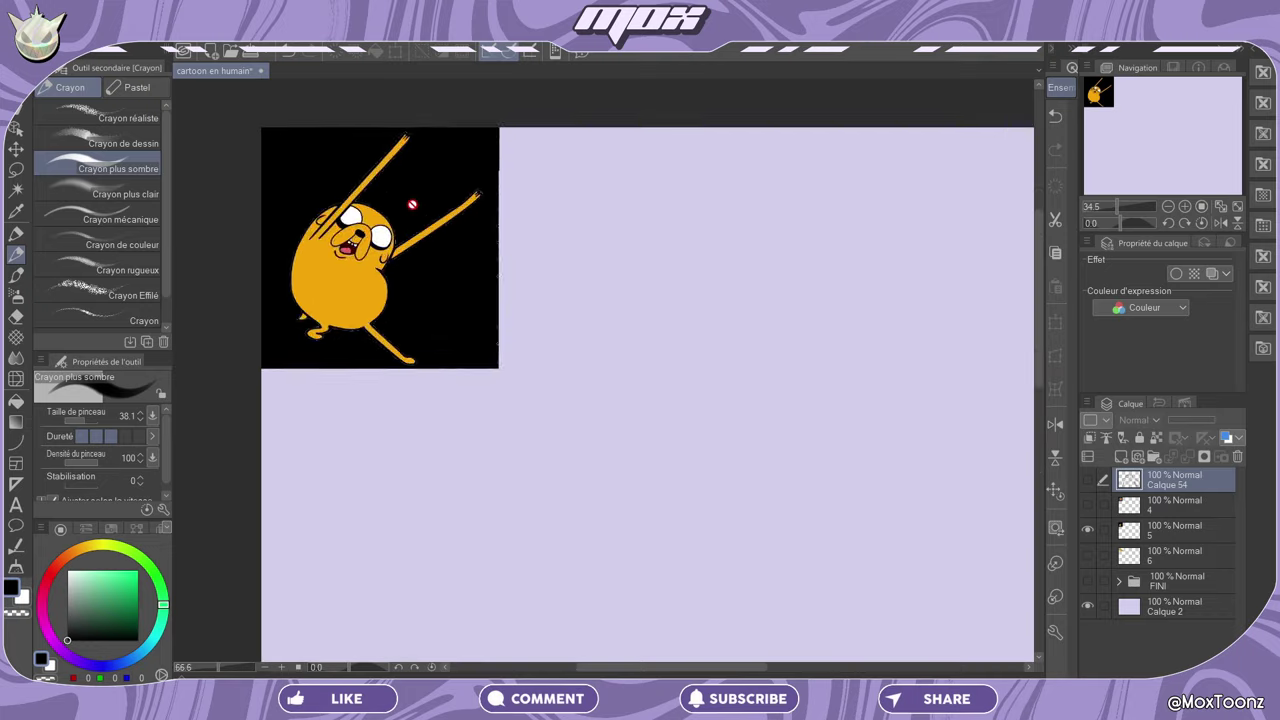
scroll(530, 232, "down", 5)
left_click_drag(1130, 140, 1188, 174)
scroll(1158, 168, "down", 2)
scroll(551, 386, "up", 1)
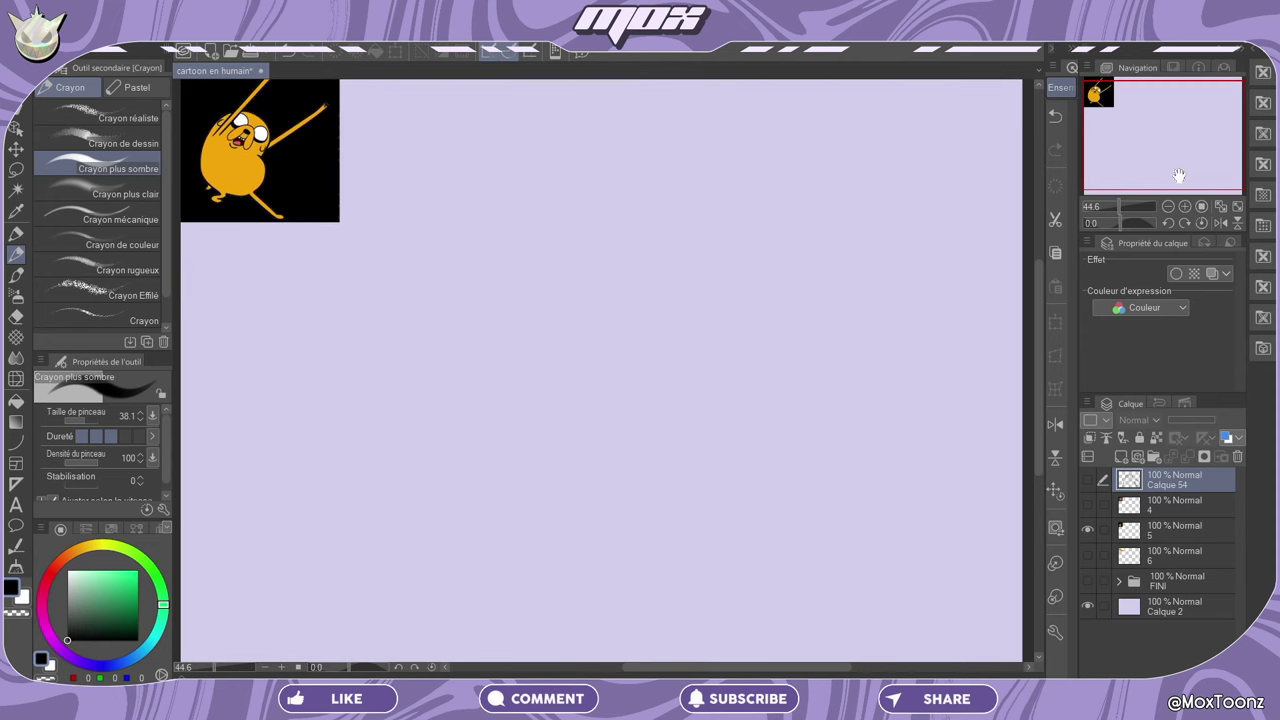
left_click(1121, 456)
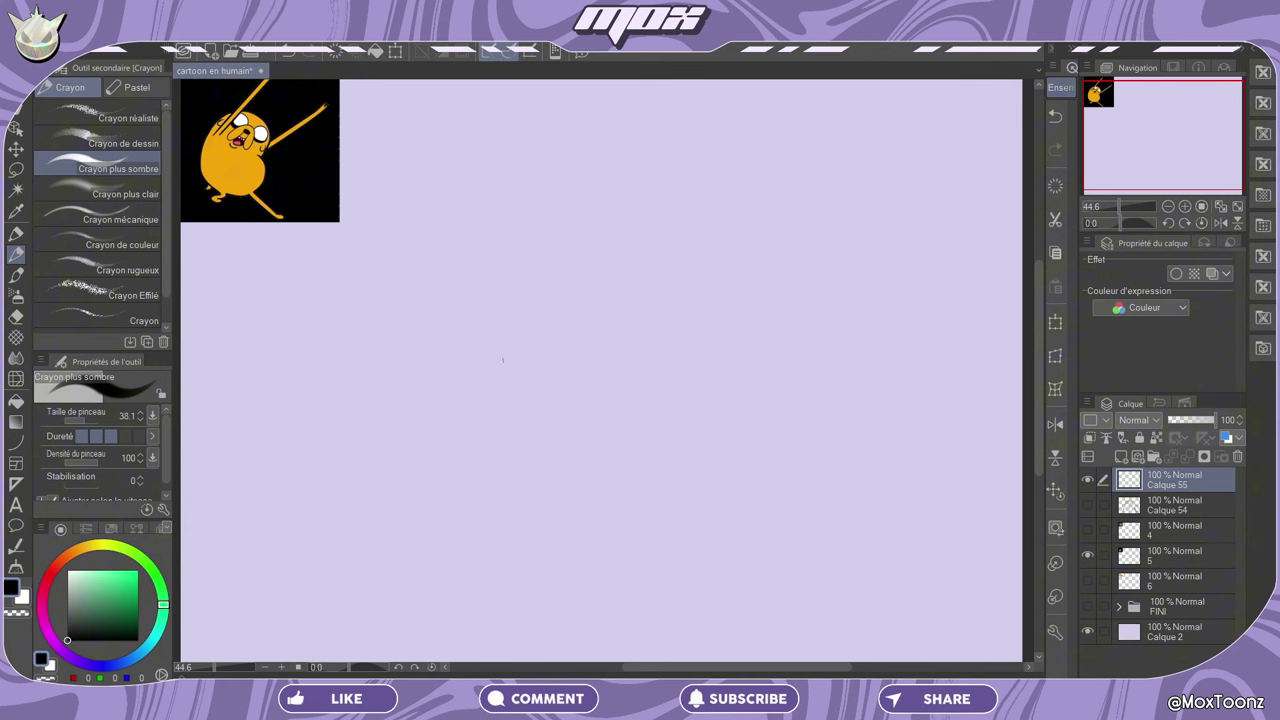
Sketch a tall pear-shaped outline for the head and body in the middle of the canvas
mouse_move(452, 348)
left_mouse_down()
mouse_move(590, 242)
mouse_move(686, 312)
left_mouse_up()
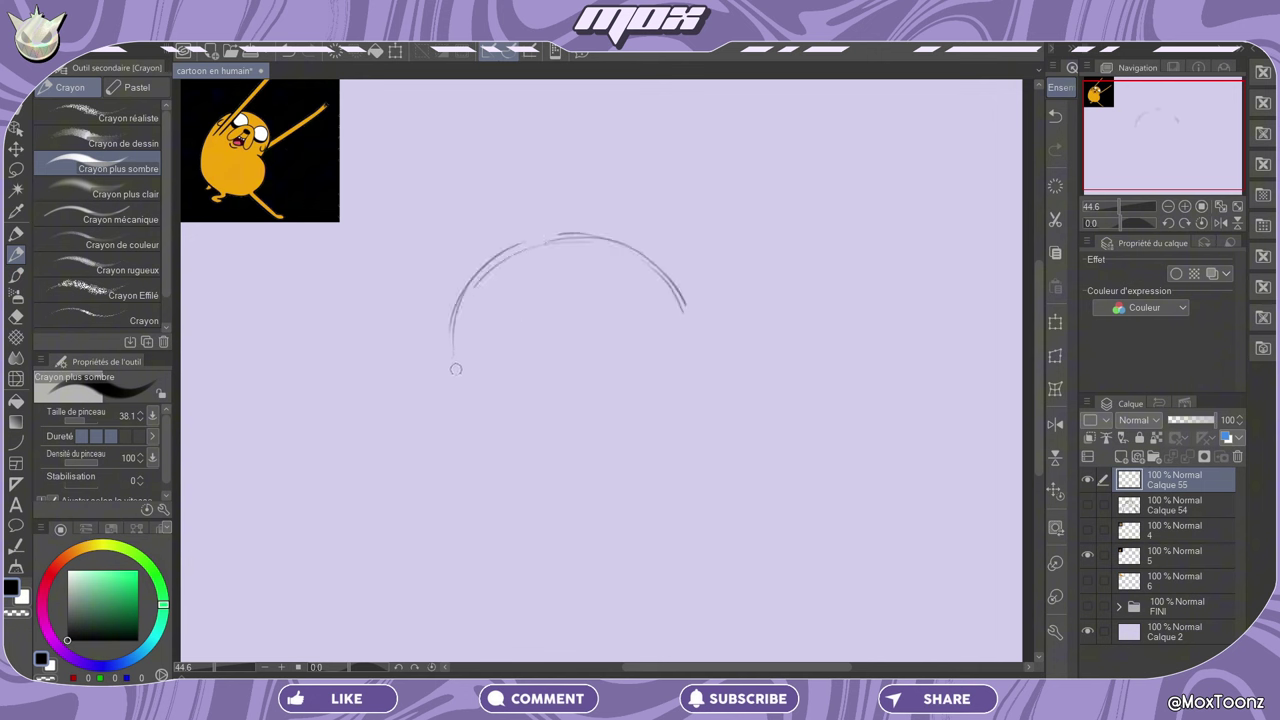
mouse_move(455, 369)
left_mouse_down()
mouse_move(441, 470)
mouse_move(493, 540)
mouse_move(586, 556)
left_mouse_up()
mouse_move(630, 546)
left_mouse_down()
mouse_move(701, 495)
mouse_move(688, 305)
left_mouse_up()
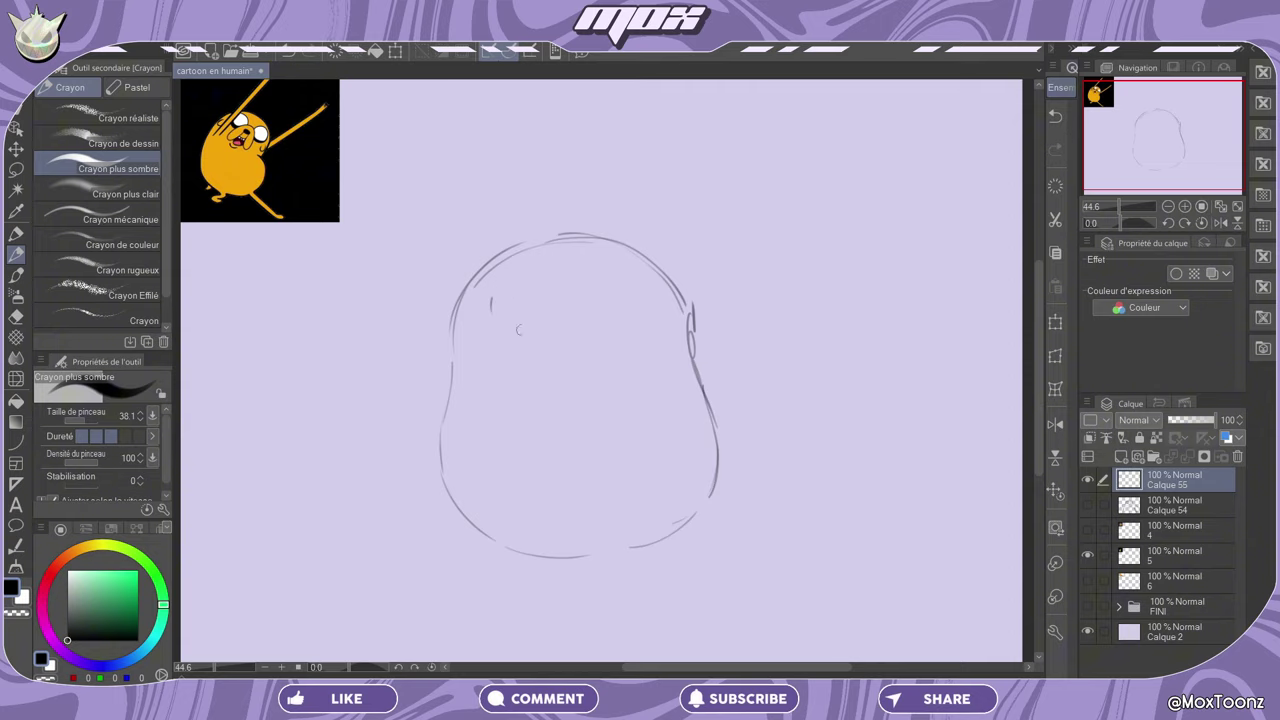
Draw round glasses near the top of the body shape, with thick rims joined by a dark bridge
mouse_move(492, 290)
left_mouse_down()
mouse_move(554, 320)
mouse_move(555, 287)
mouse_move(545, 330)
left_mouse_up()
left_click_drag(625, 262, 652, 305)
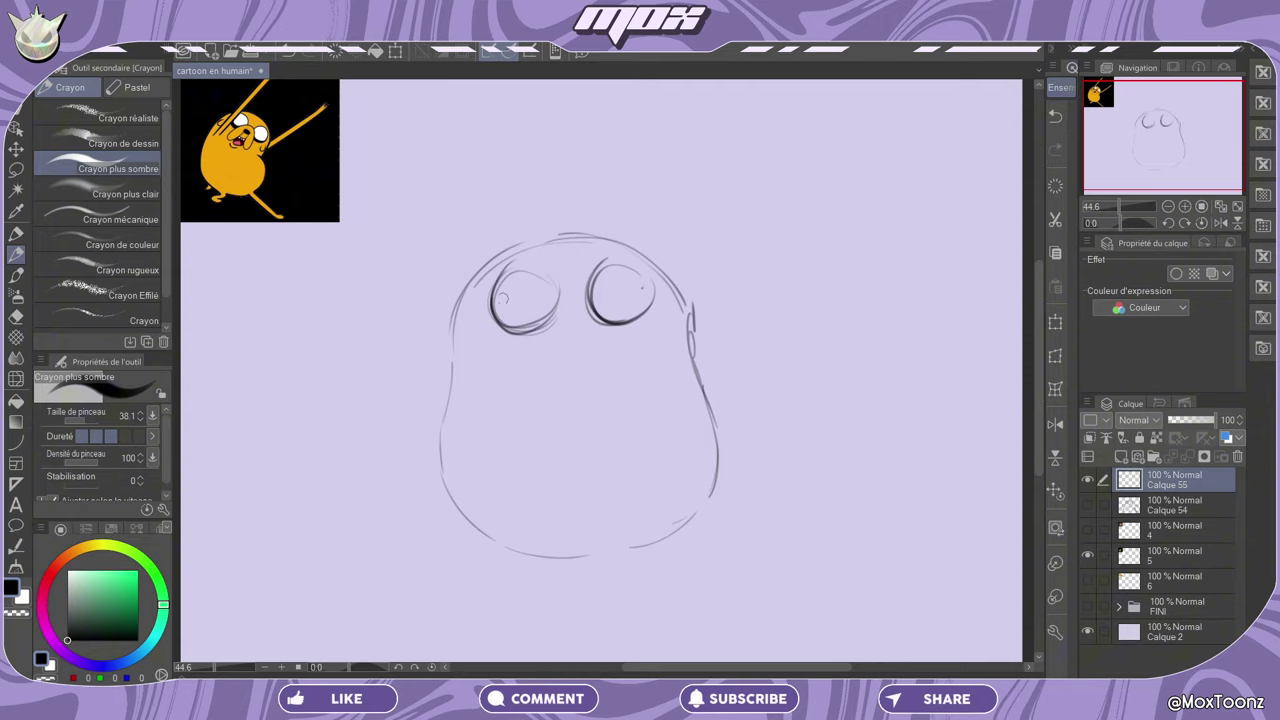
mouse_move(512, 290)
left_mouse_down()
mouse_move(562, 280)
mouse_move(556, 318)
left_mouse_up()
left_click_drag(608, 264, 648, 308)
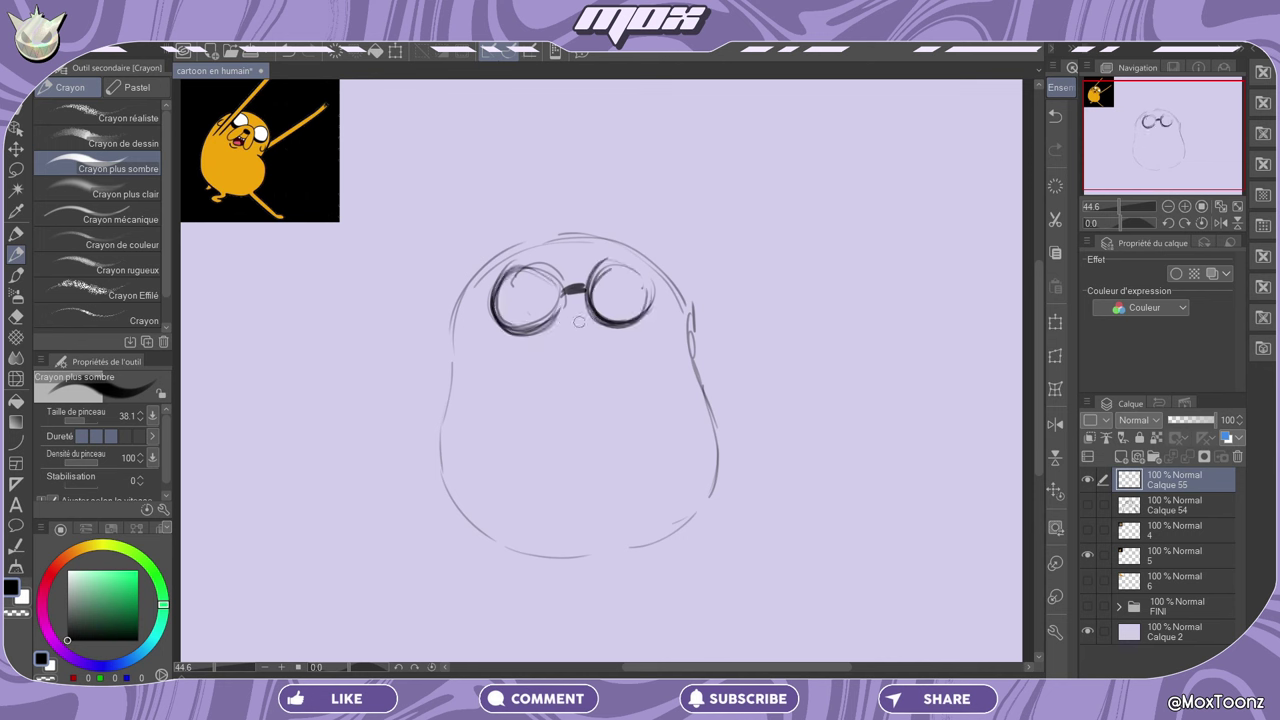
Draw a small nose between the lenses and a wide drooping moustache beneath it
key("ctrl+z")
left_click_drag(566, 316, 585, 302)
mouse_move(588, 306)
left_mouse_down()
mouse_move(585, 322)
mouse_move(566, 322)
mouse_move(492, 386)
left_mouse_up()
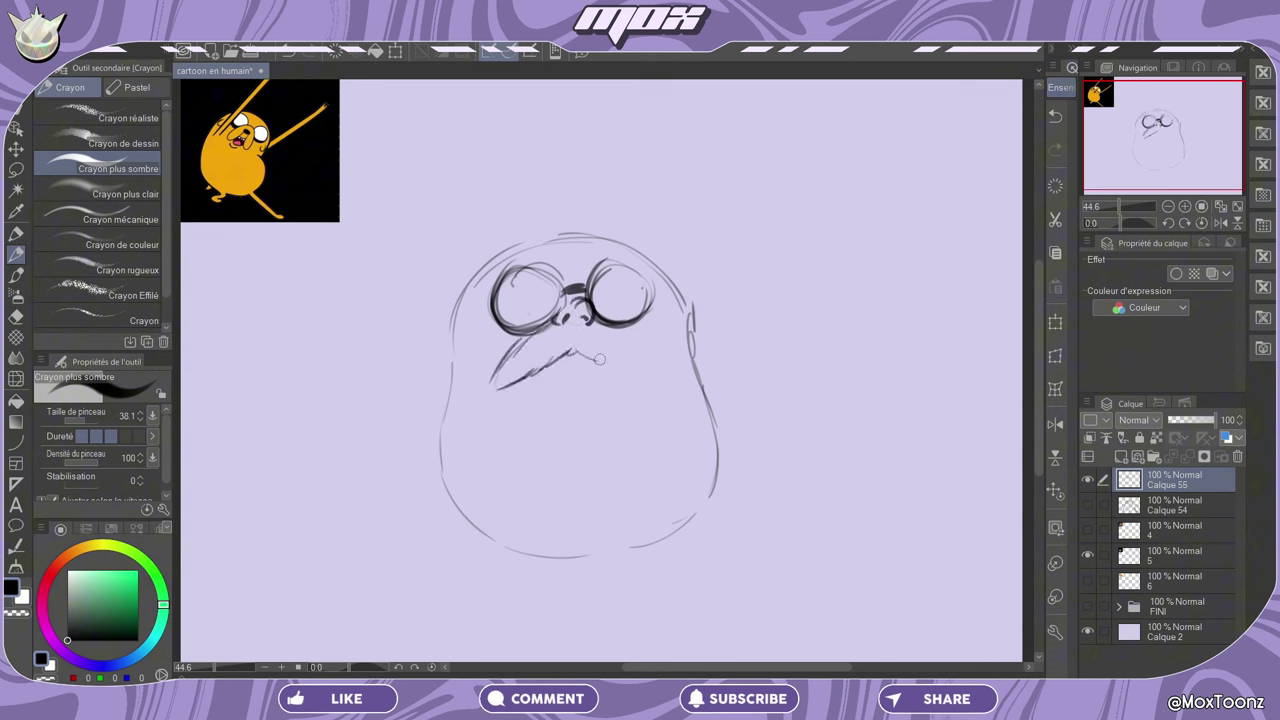
left_click_drag(576, 348, 646, 376)
mouse_move(600, 322)
left_mouse_down()
mouse_move(636, 352)
mouse_move(620, 334)
left_mouse_up()
Add ears, a small mouth and a chin line, and sketch a collared, buttoned plaid shirt on the body
mouse_move(452, 312)
left_mouse_down()
mouse_move(438, 344)
mouse_move(460, 334)
left_mouse_up()
left_click_drag(689, 327, 696, 332)
left_click_drag(542, 402, 600, 394)
key("ctrl+z")
left_click_drag(452, 372, 500, 410)
left_click_drag(693, 369, 638, 401)
left_click_drag(662, 347, 613, 335)
left_click_drag(430, 392, 543, 406)
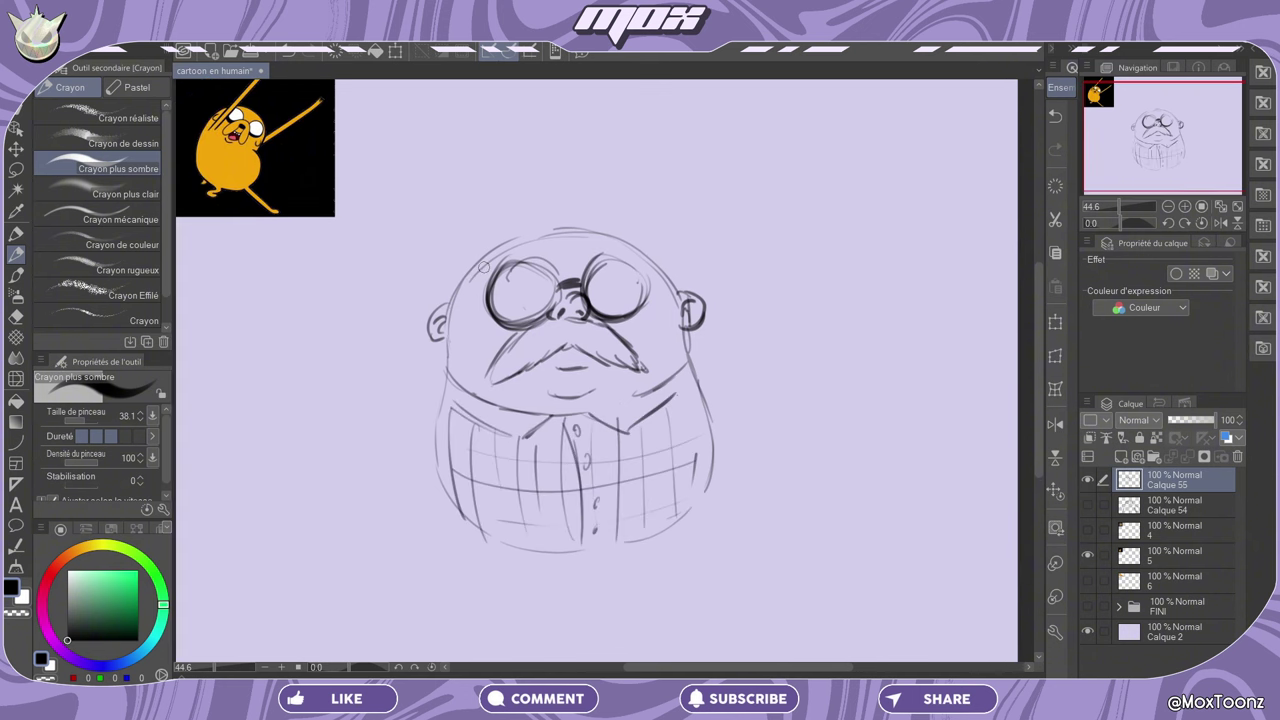
Draw centre-parted hair flicking out above the ears and add temple arms to the glasses
left_click_drag(430, 296, 680, 262)
left_click_drag(570, 226, 706, 289)
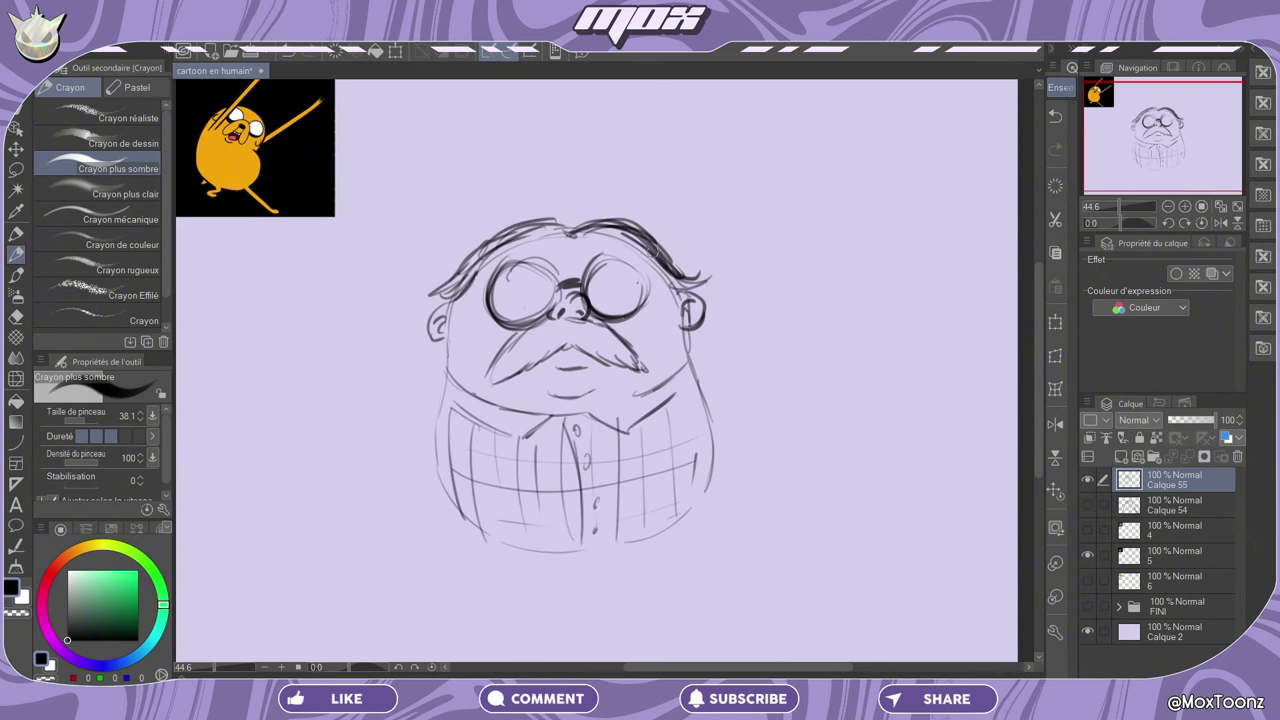
mouse_move(632, 229)
left_mouse_down()
mouse_move(577, 235)
mouse_move(604, 228)
left_mouse_up()
mouse_move(491, 297)
left_mouse_down()
mouse_move(457, 299)
mouse_move(484, 296)
left_mouse_up()
left_click_drag(644, 274, 656, 286)
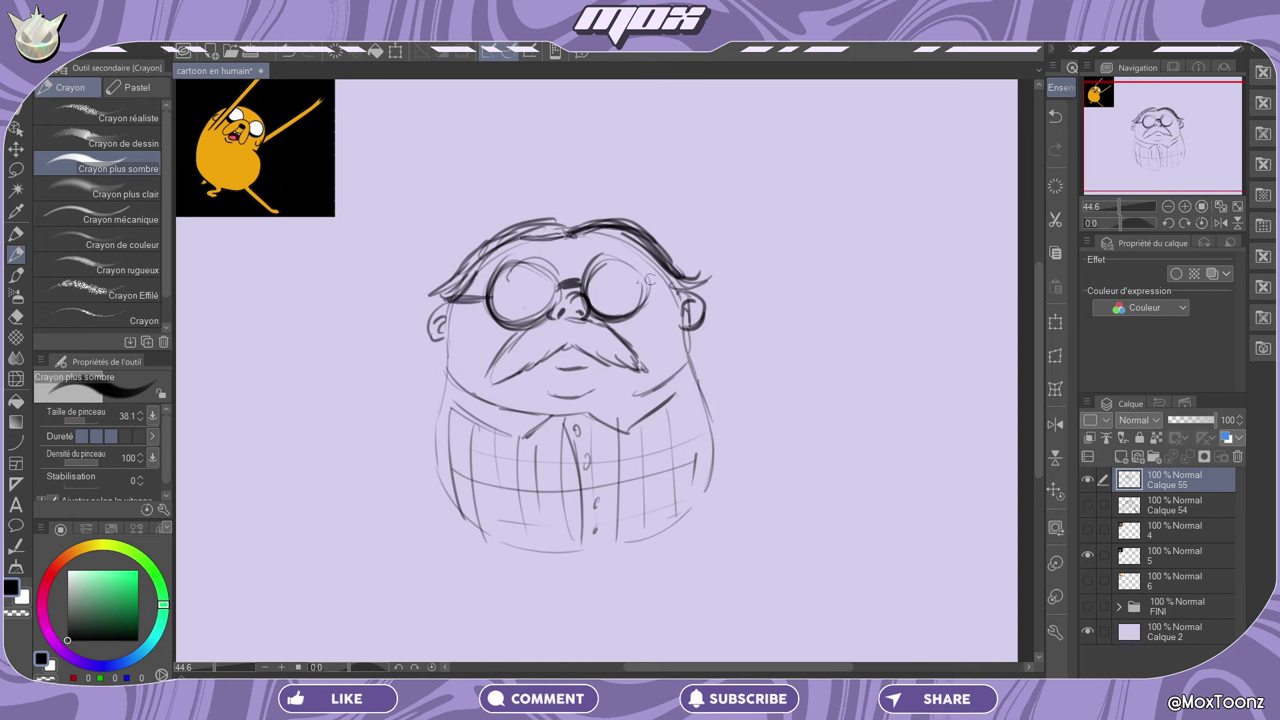
Sketch two thin curved arms with hands resting on the hips, plus a narrow left leg
left_click_drag(700, 372, 740, 512)
mouse_move(440, 412)
left_mouse_down()
mouse_move(430, 540)
mouse_move(500, 658)
left_mouse_up()
left_click_drag(510, 566, 504, 644)
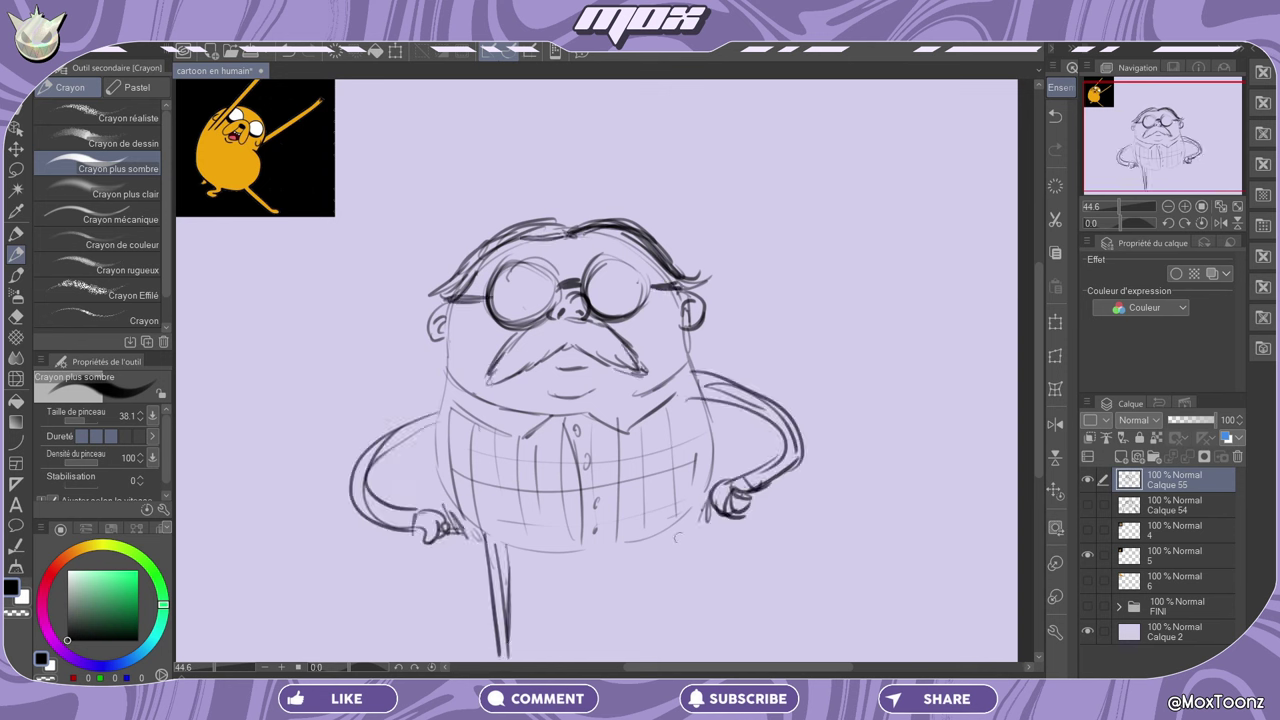
Draw the matching right leg, darken both legs with hatching and touch up the right side of the face
left_click_drag(648, 520, 666, 660)
left_click_drag(640, 580, 656, 632)
mouse_move(486, 550)
left_mouse_down()
mouse_move(500, 640)
mouse_move(520, 662)
left_mouse_up()
left_click_drag(638, 540, 660, 660)
left_click_drag(646, 545, 666, 658)
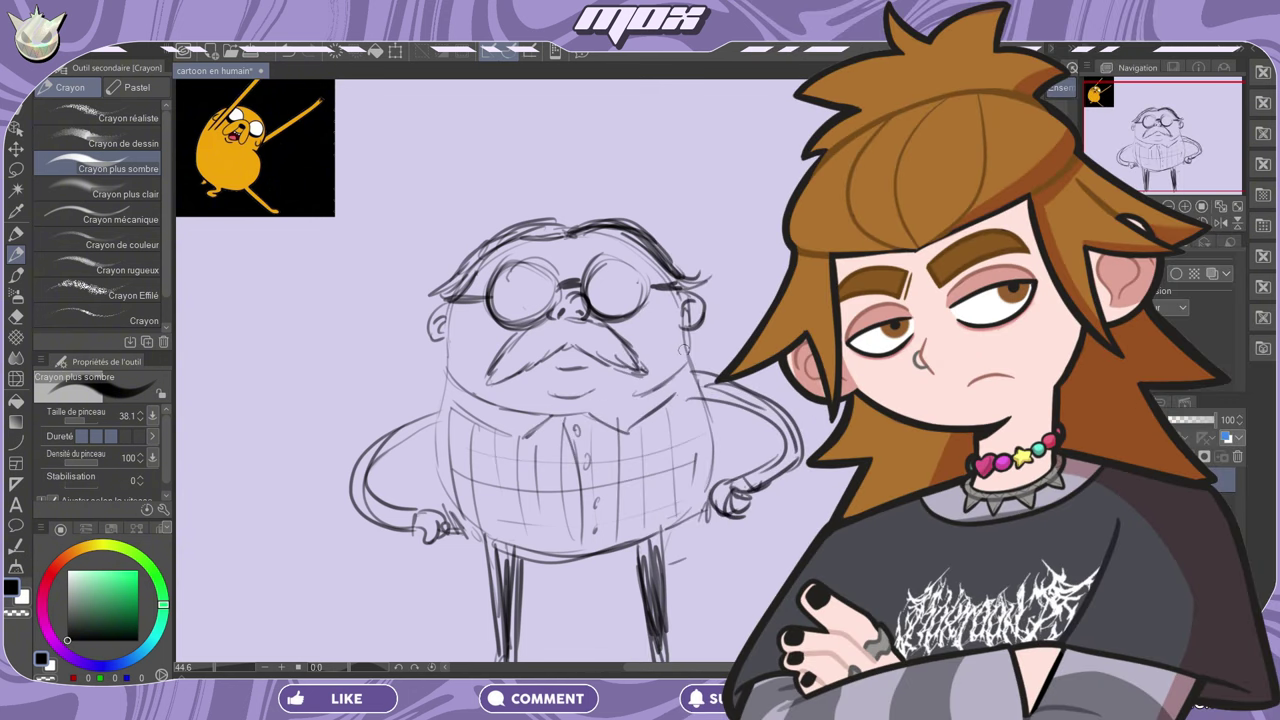
left_click_drag(680, 280, 686, 352)
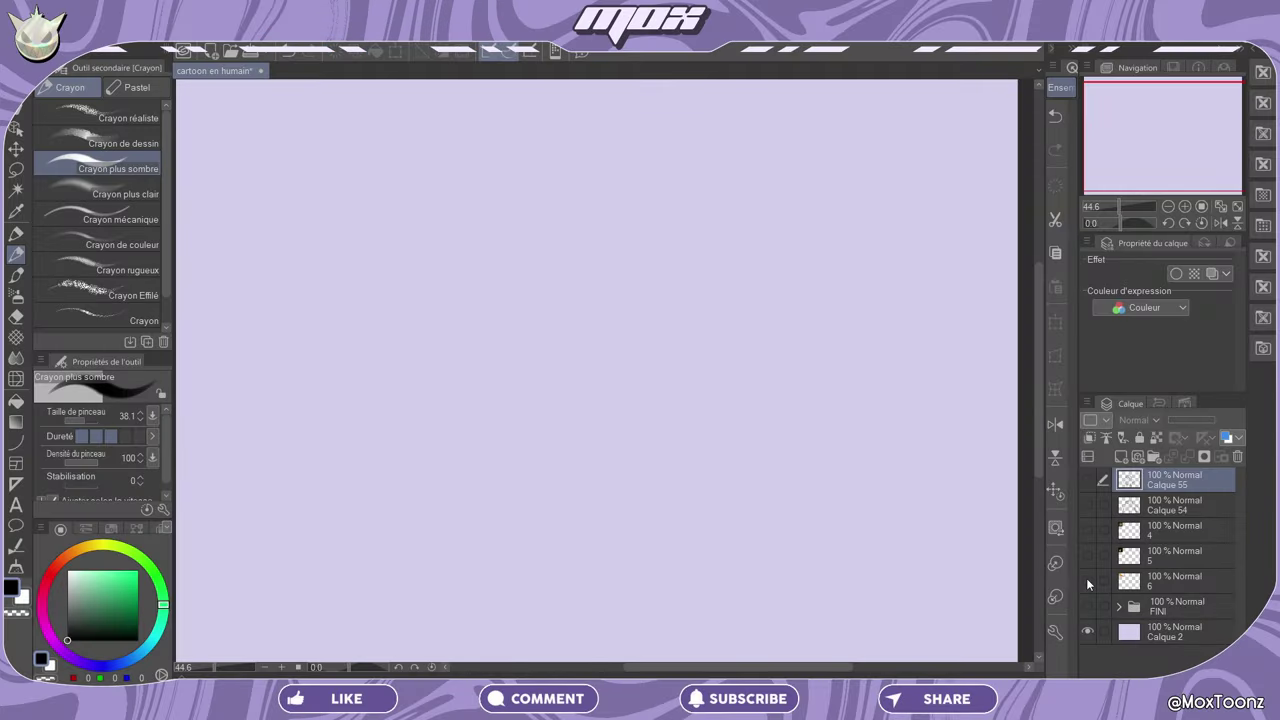
Show layer 6 with the Garfield reference and add a new layer for the sketch
left_click(1087, 580)
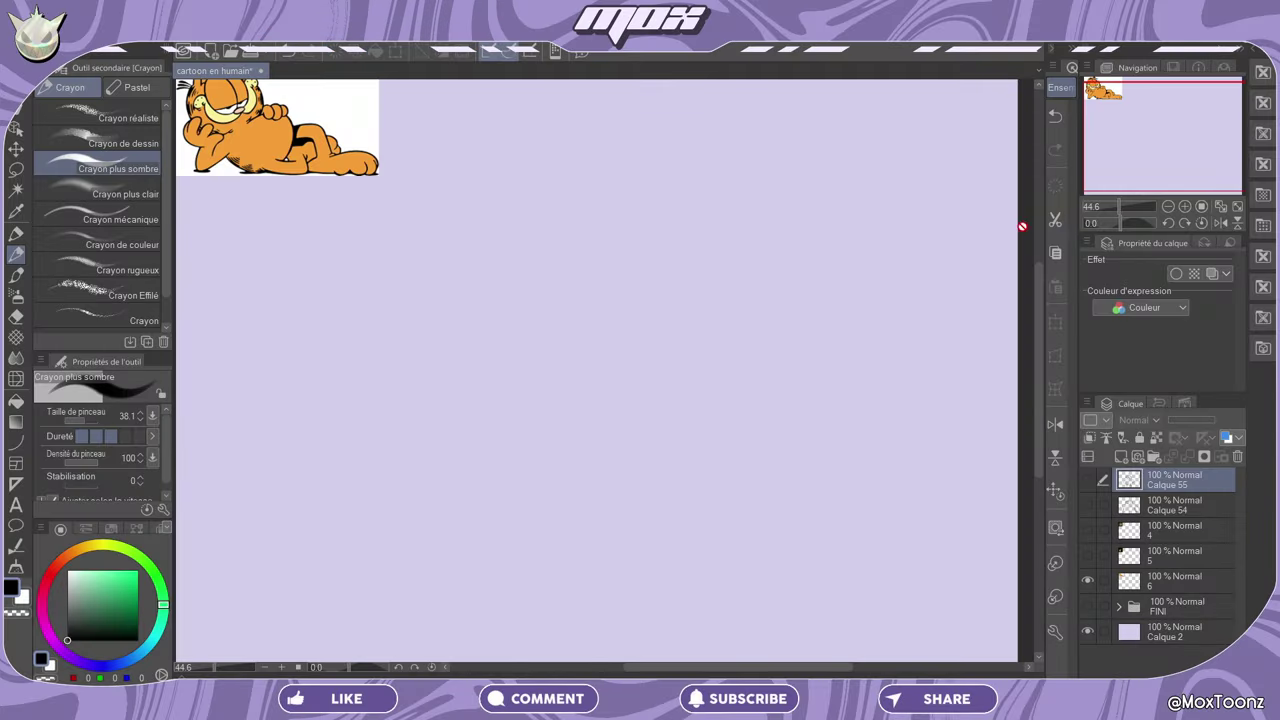
scroll(1020, 225, "up", 5)
scroll(830, 250, "down", 3)
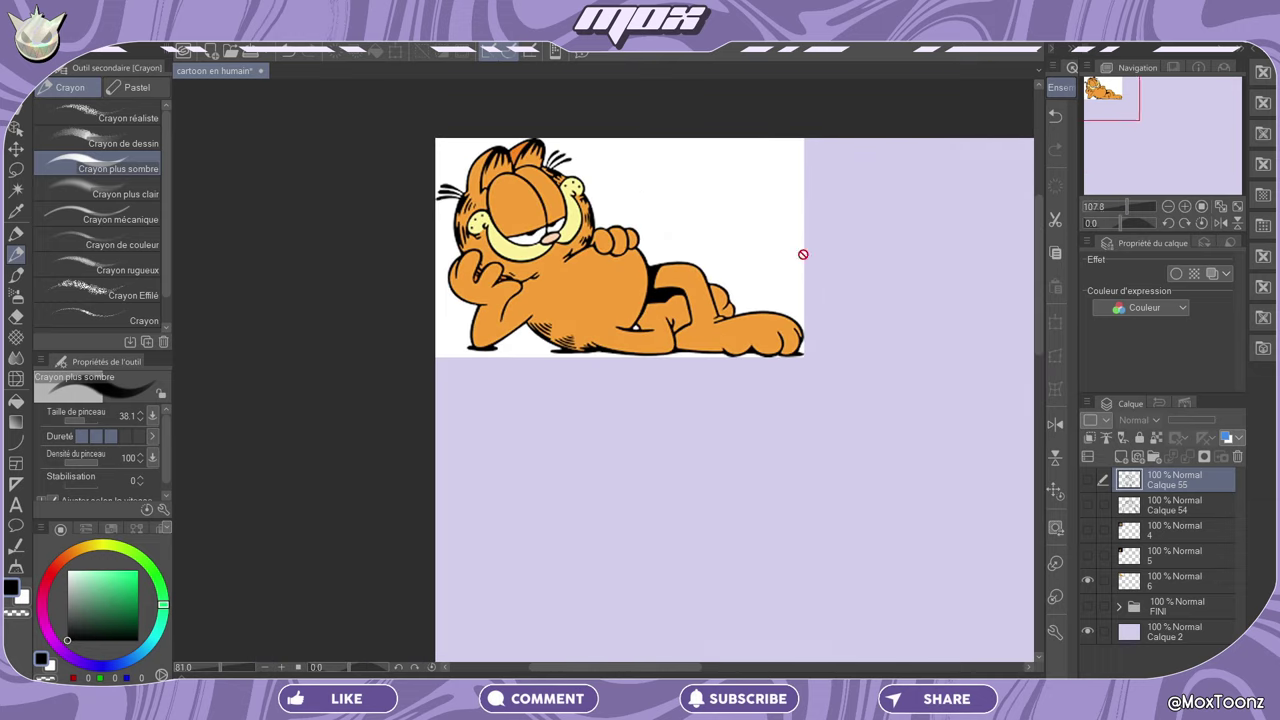
left_click_drag(1124, 110, 1183, 127)
scroll(1157, 122, "down", 3)
scroll(968, 183, "up", 3)
key("ctrl+shift+n")
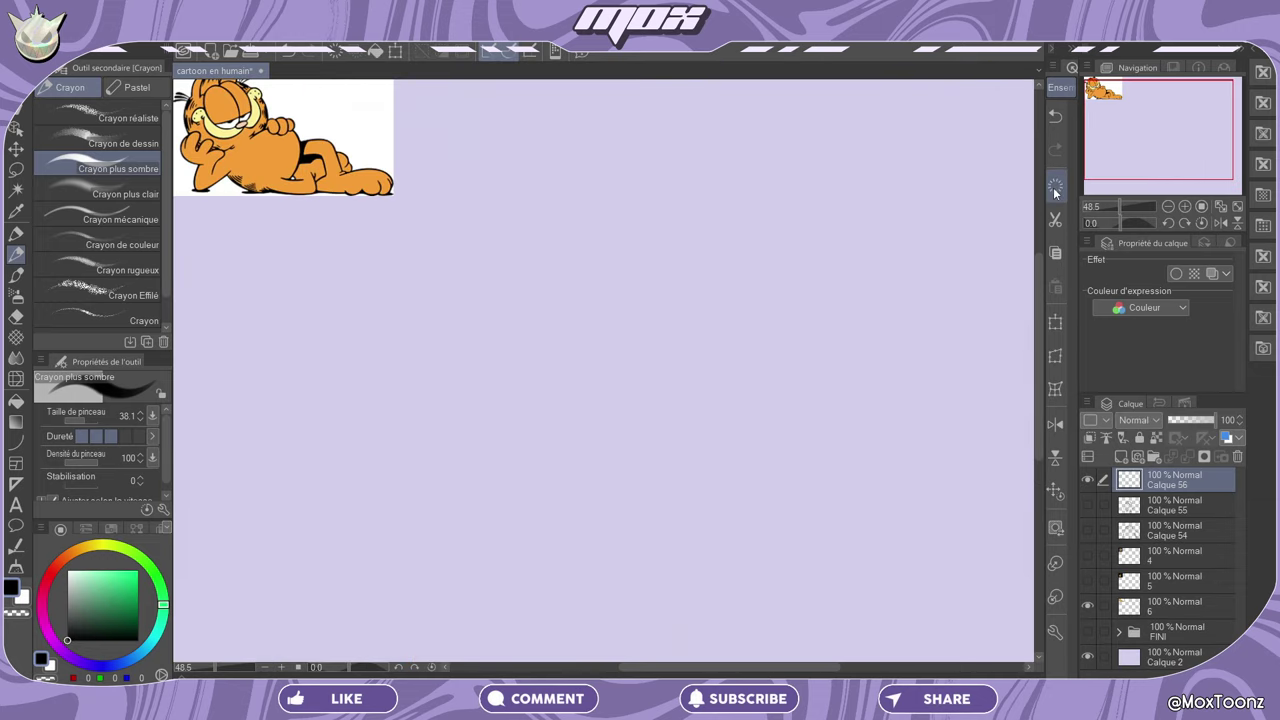
Sketch a wide, rounded oval for the head in the middle of the canvas
mouse_move(556, 258)
left_mouse_down()
mouse_move(518, 288)
mouse_move(526, 437)
mouse_move(830, 330)
mouse_move(718, 247)
mouse_move(783, 286)
left_mouse_up()
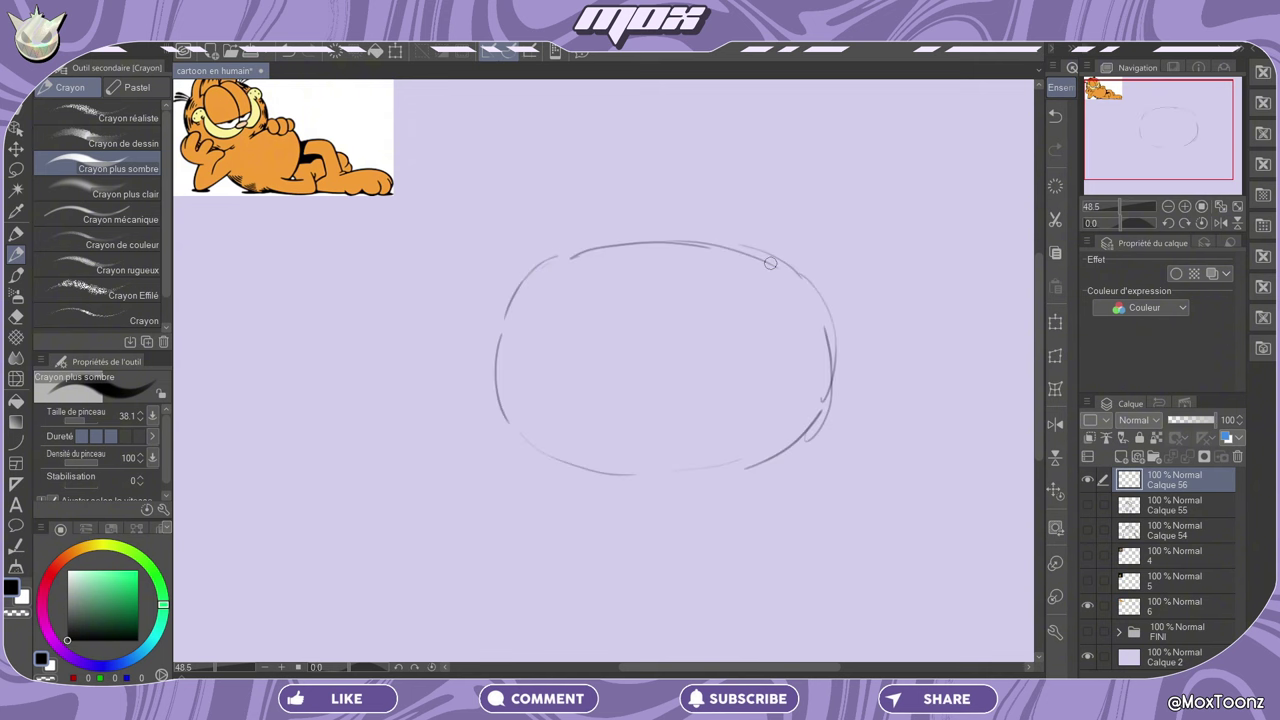
left_click_drag(654, 219, 650, 235)
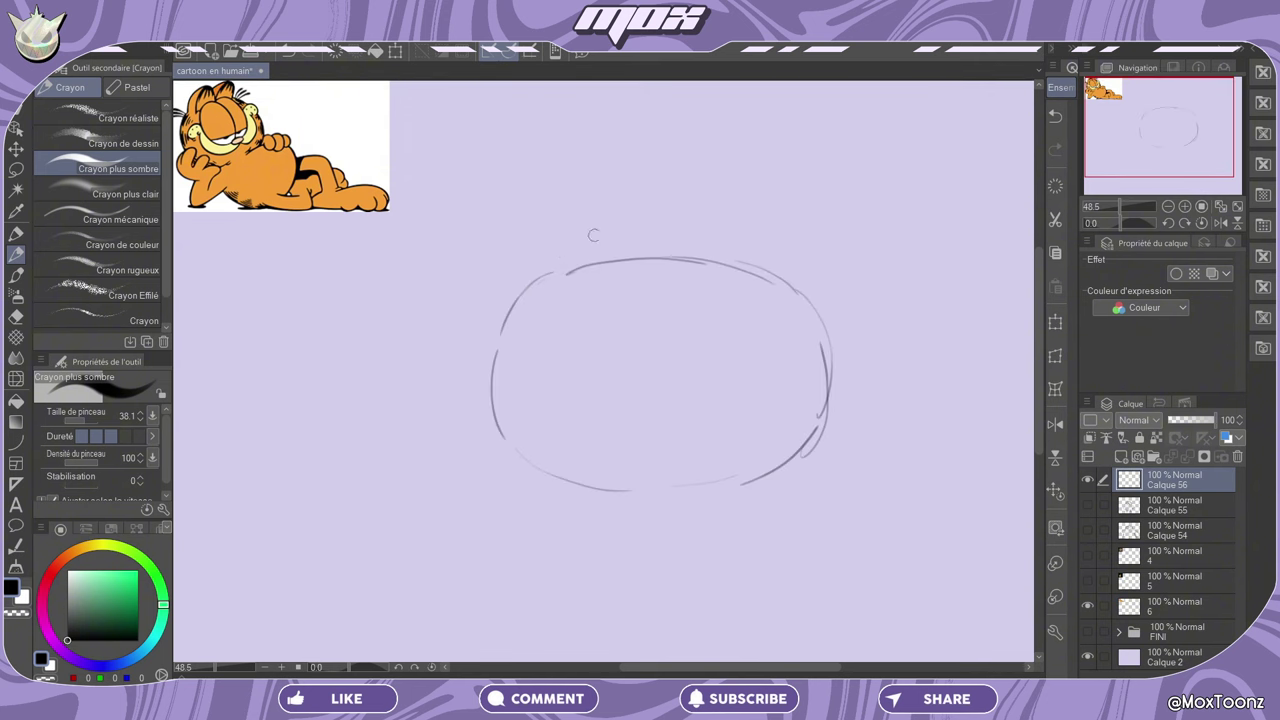
mouse_move(562, 272)
left_mouse_down()
mouse_move(615, 206)
mouse_move(645, 195)
left_mouse_up()
left_click_drag(657, 194, 660, 254)
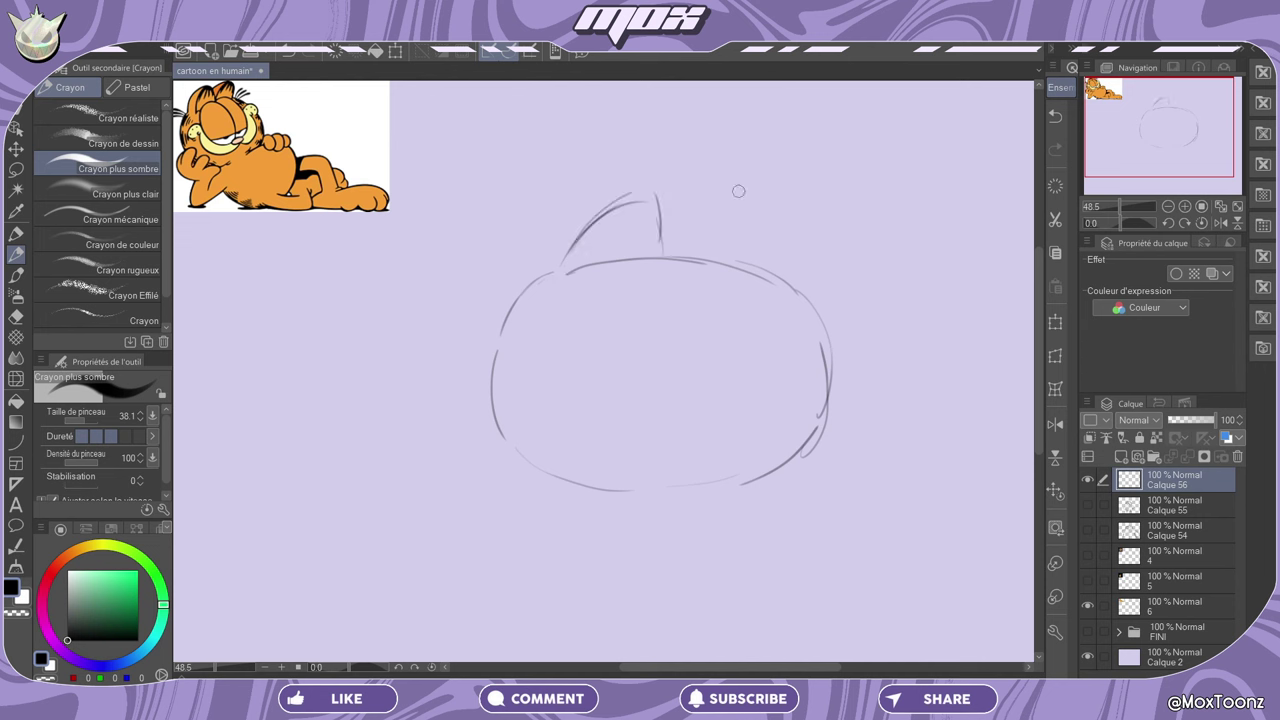
left_click(1057, 115)
left_click(1057, 115)
left_click(1057, 115)
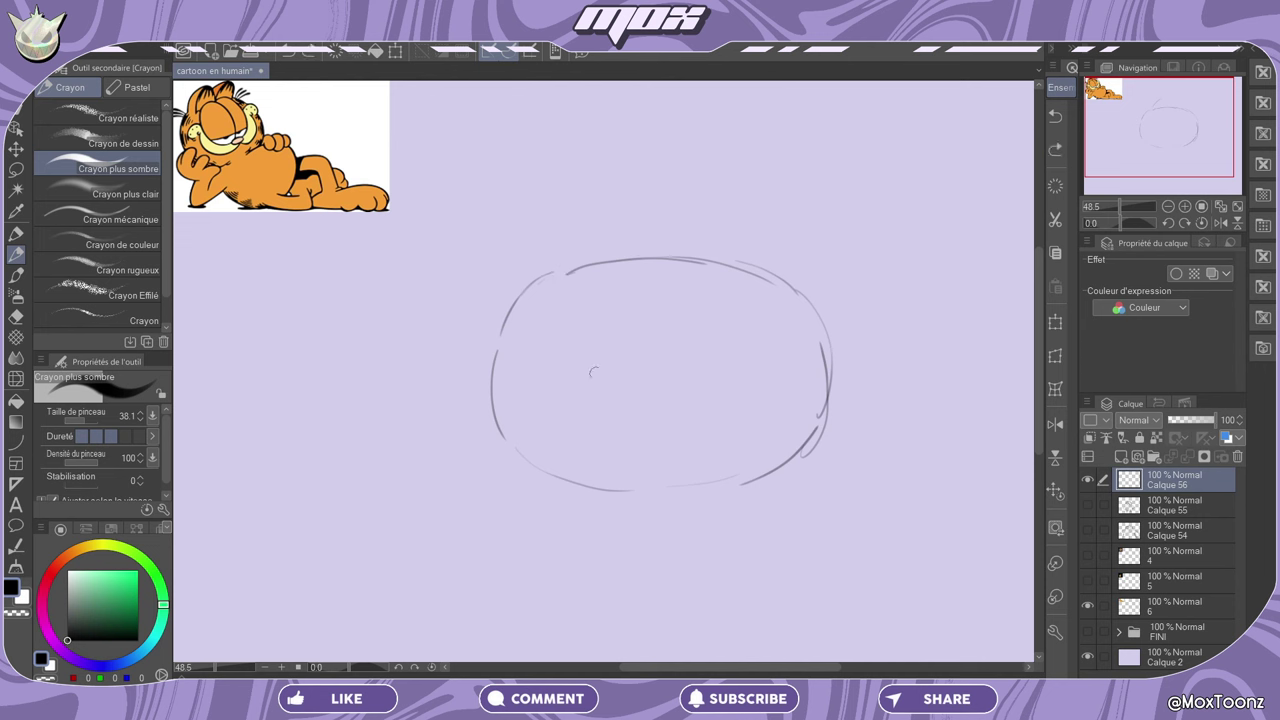
Draw two large touching oval eyes inside the head, with half-closed lids, small pupils and nostrils below
left_click_drag(586, 276, 657, 348)
left_click_drag(602, 268, 637, 380)
mouse_move(718, 270)
left_mouse_down()
mouse_move(666, 314)
mouse_move(734, 386)
left_mouse_up()
left_click_drag(720, 272, 742, 370)
left_click_drag(752, 307, 742, 376)
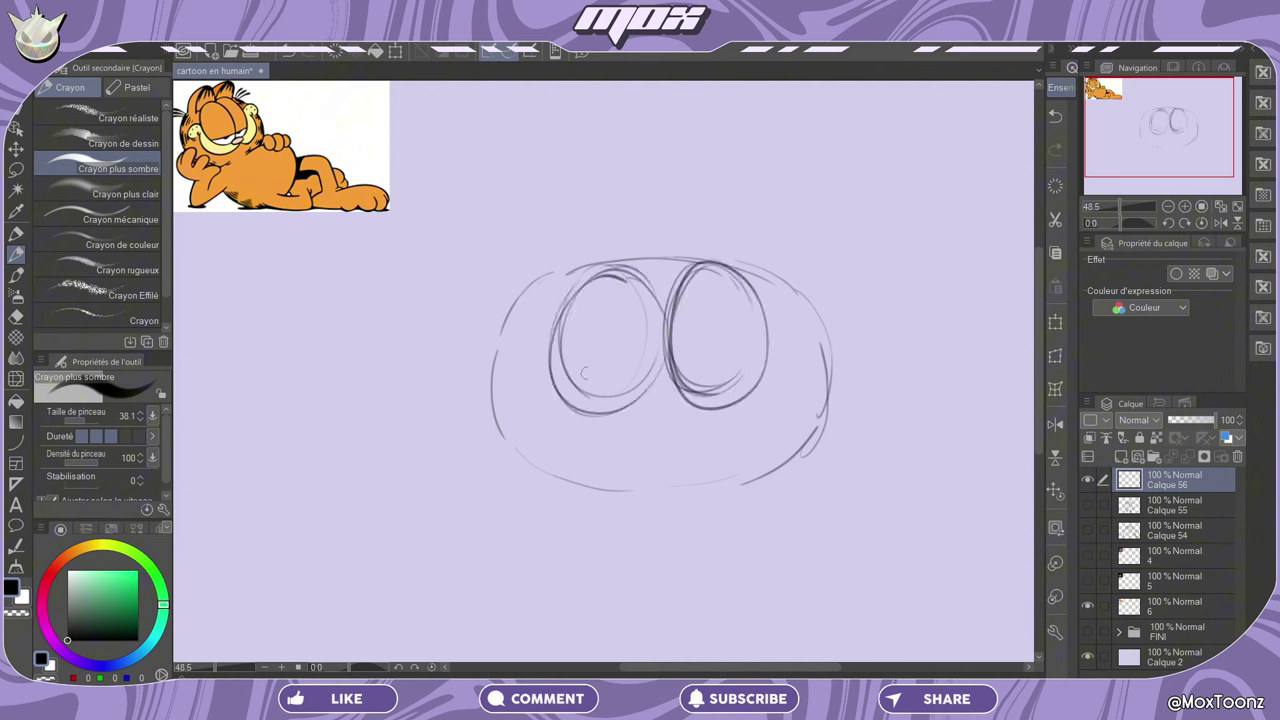
mouse_move(642, 406)
left_mouse_down()
mouse_move(678, 414)
mouse_move(684, 400)
mouse_move(684, 416)
mouse_move(680, 396)
mouse_move(640, 418)
left_mouse_up()
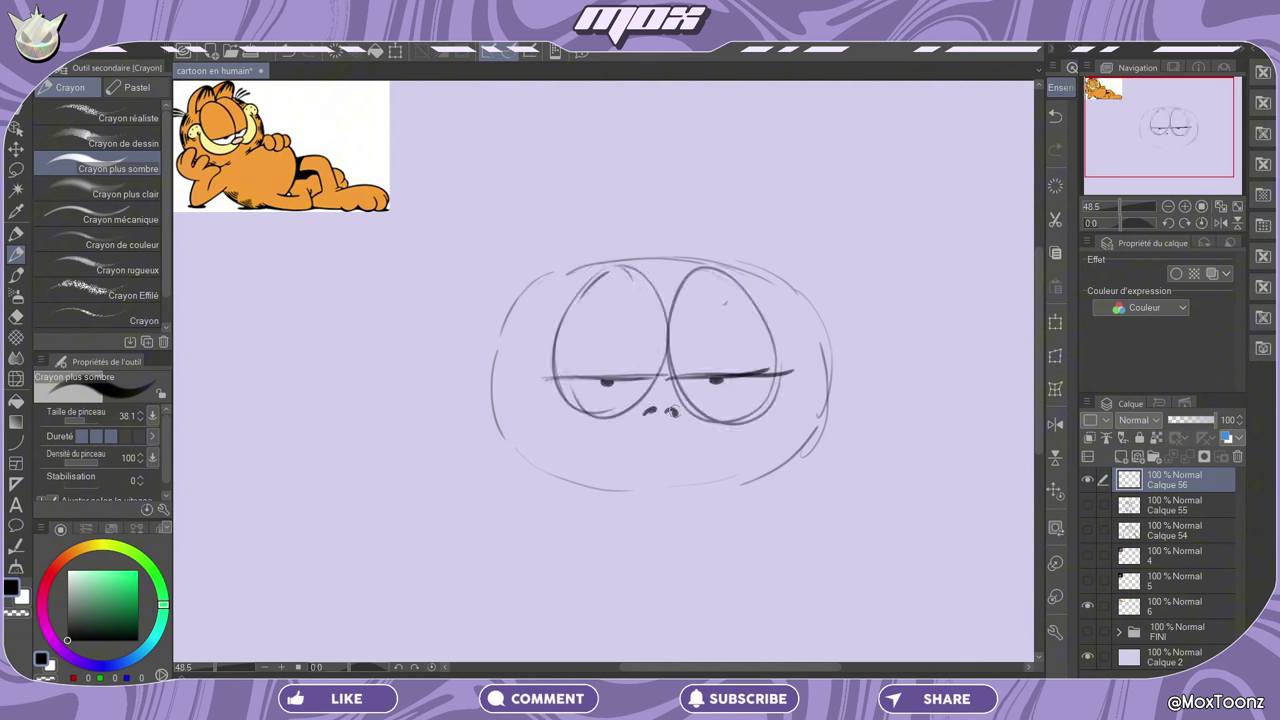
mouse_move(510, 386)
left_mouse_down()
mouse_move(582, 440)
mouse_move(682, 446)
left_mouse_up()
key("ctrl+z")
key("ctrl+z")
Reinforce the lower contour of the head along both cheeks and the chin, and shape the nose around the nostrils
mouse_move(498, 391)
left_mouse_down()
mouse_move(505, 462)
mouse_move(642, 490)
left_mouse_up()
left_click_drag(828, 395, 730, 488)
left_click_drag(612, 490, 732, 486)
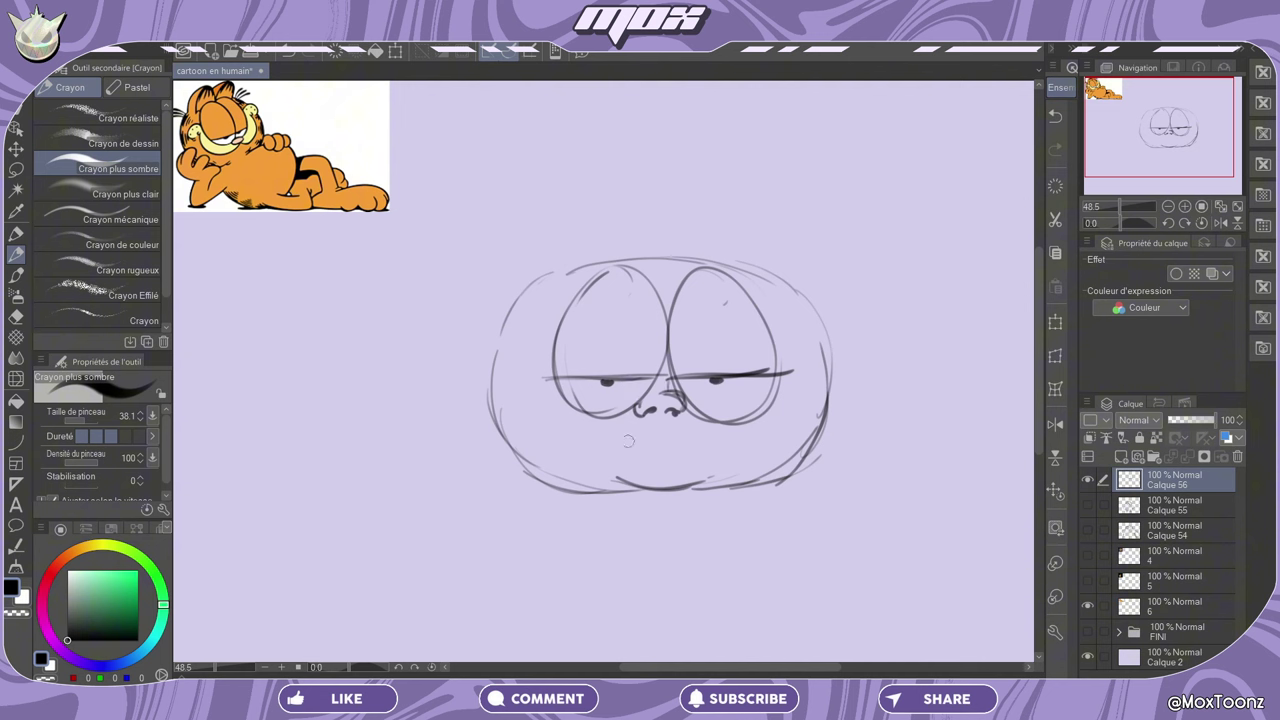
key("ctrl+z")
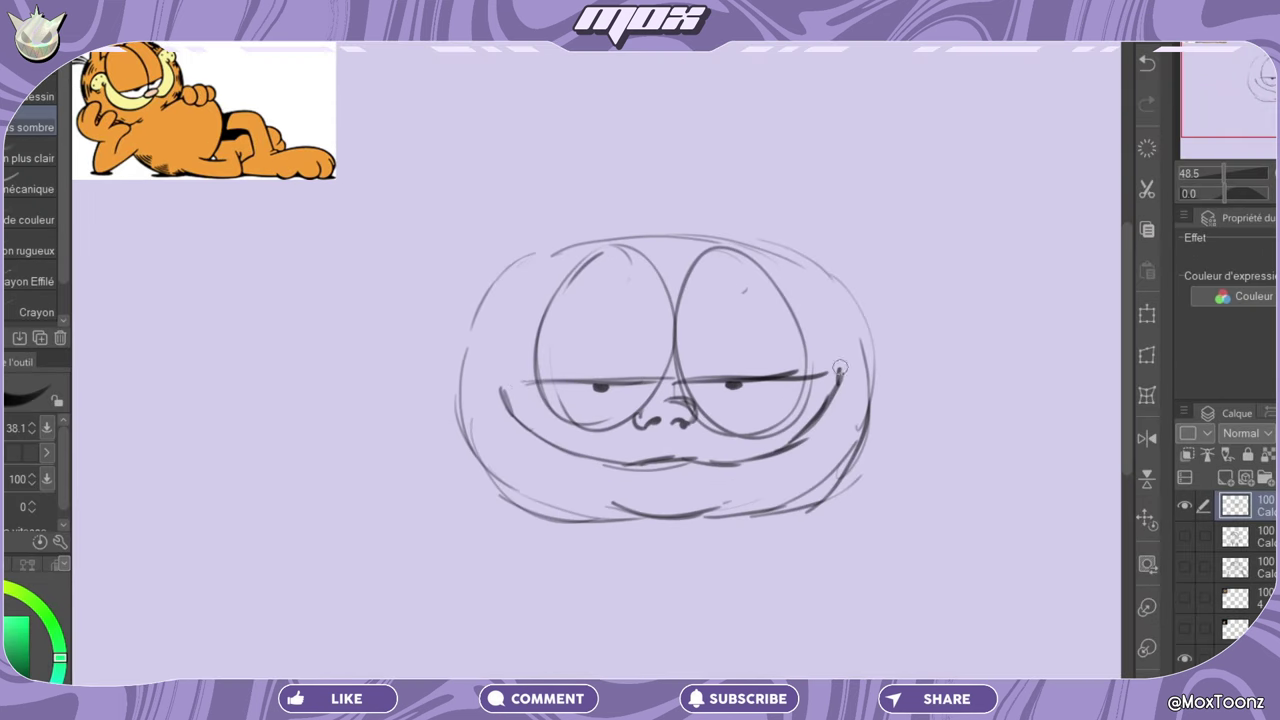
Draw a wide smile with curved cheek creases at both ends, and darken the eyelid line and pupils
left_click_drag(512, 388, 531, 377)
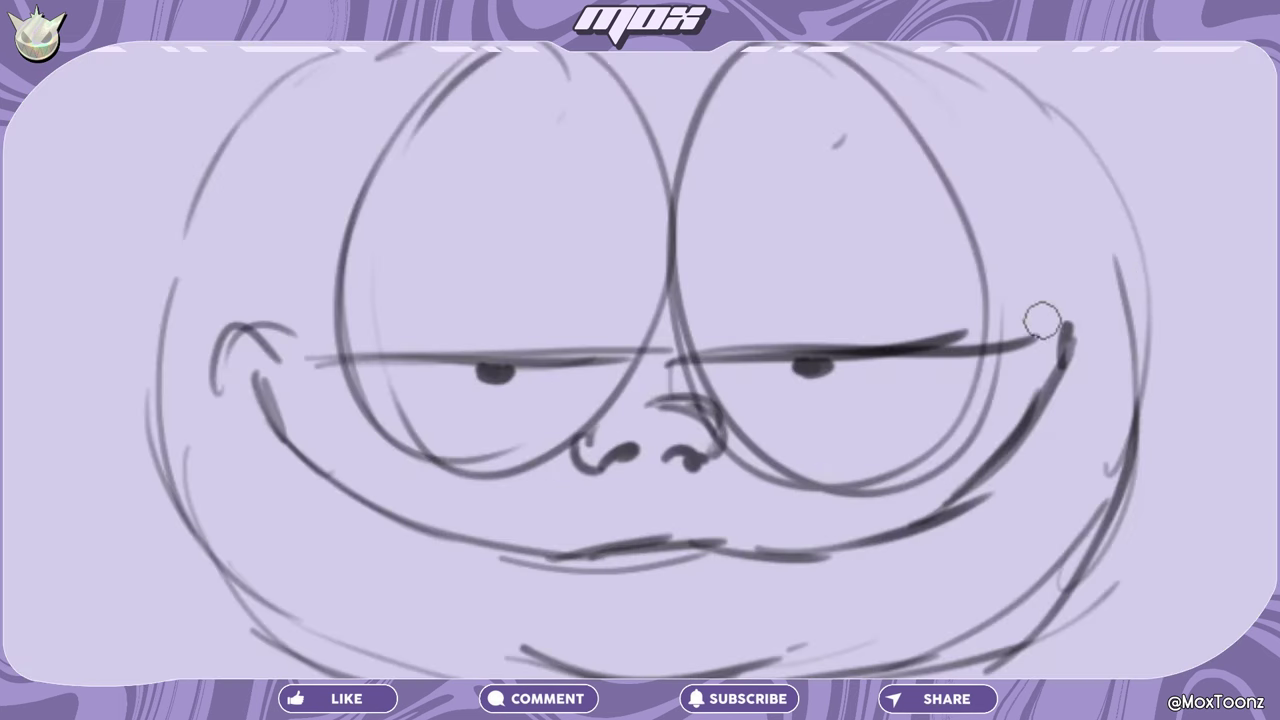
left_click_drag(893, 388, 909, 352)
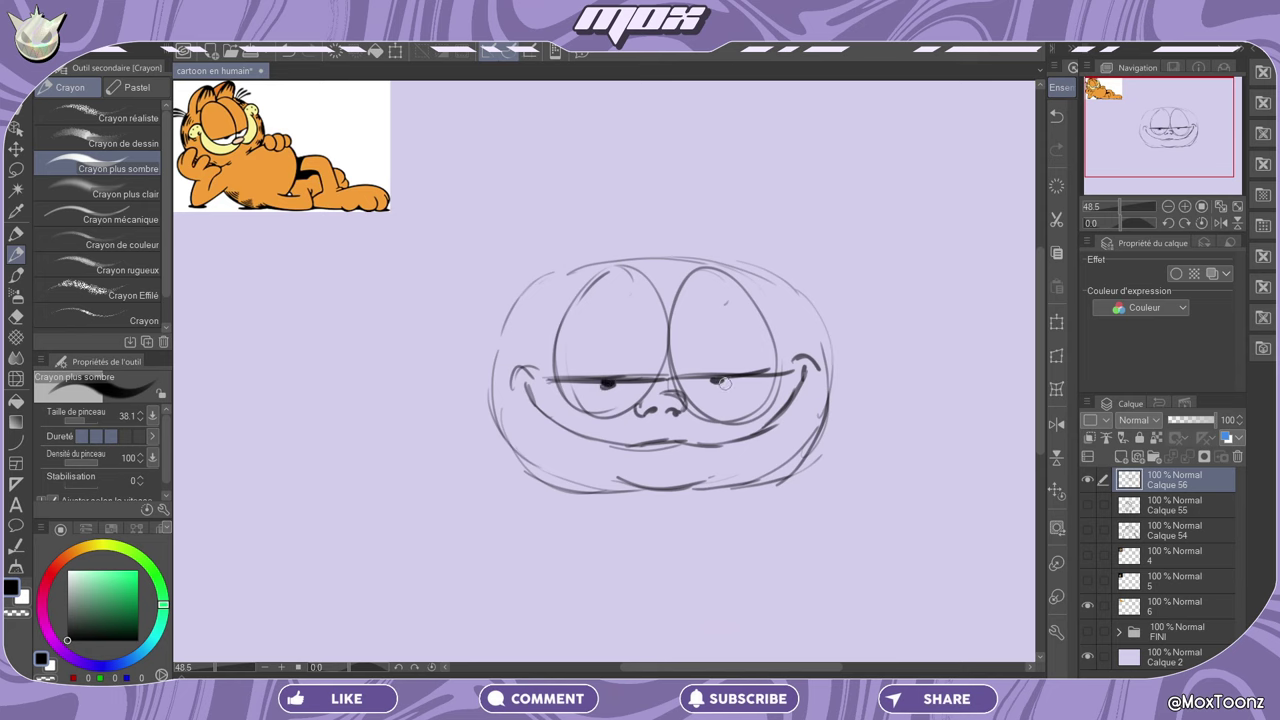
mouse_move(674, 379)
left_mouse_down()
mouse_move(778, 373)
mouse_move(722, 382)
left_mouse_up()
left_click_drag(574, 271, 605, 205)
left_click_drag(570, 271, 621, 187)
left_click(1059, 116)
left_click(1059, 115)
left_click(1060, 114)
Draw a pointed dome of hair above the head, fill its upper edge with dark hatching and join it to the head's left side
left_click_drag(557, 270, 620, 199)
mouse_move(668, 176)
left_mouse_down()
mouse_move(662, 252)
mouse_move(707, 218)
mouse_move(776, 256)
left_mouse_up()
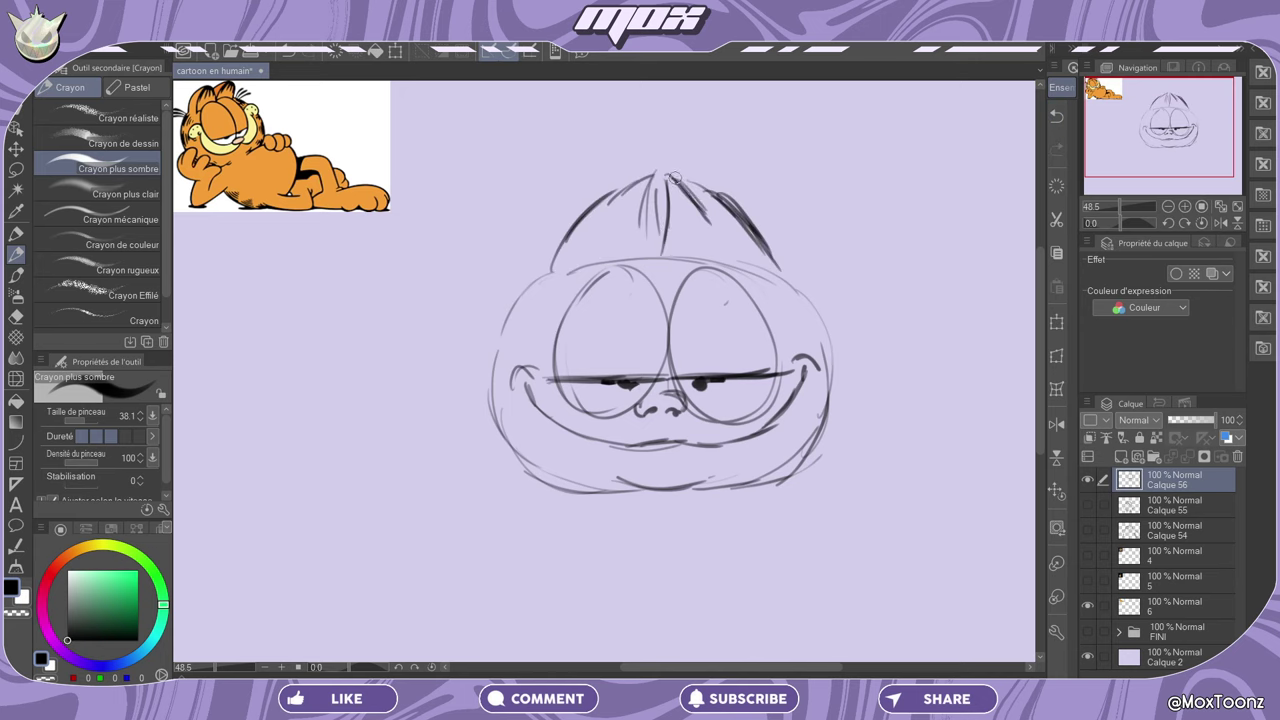
left_click_drag(564, 258, 626, 190)
mouse_move(590, 234)
left_mouse_down()
mouse_move(656, 172)
mouse_move(650, 224)
left_mouse_up()
mouse_move(668, 190)
left_mouse_down()
mouse_move(676, 226)
mouse_move(690, 222)
left_mouse_up()
left_click_drag(694, 176, 698, 214)
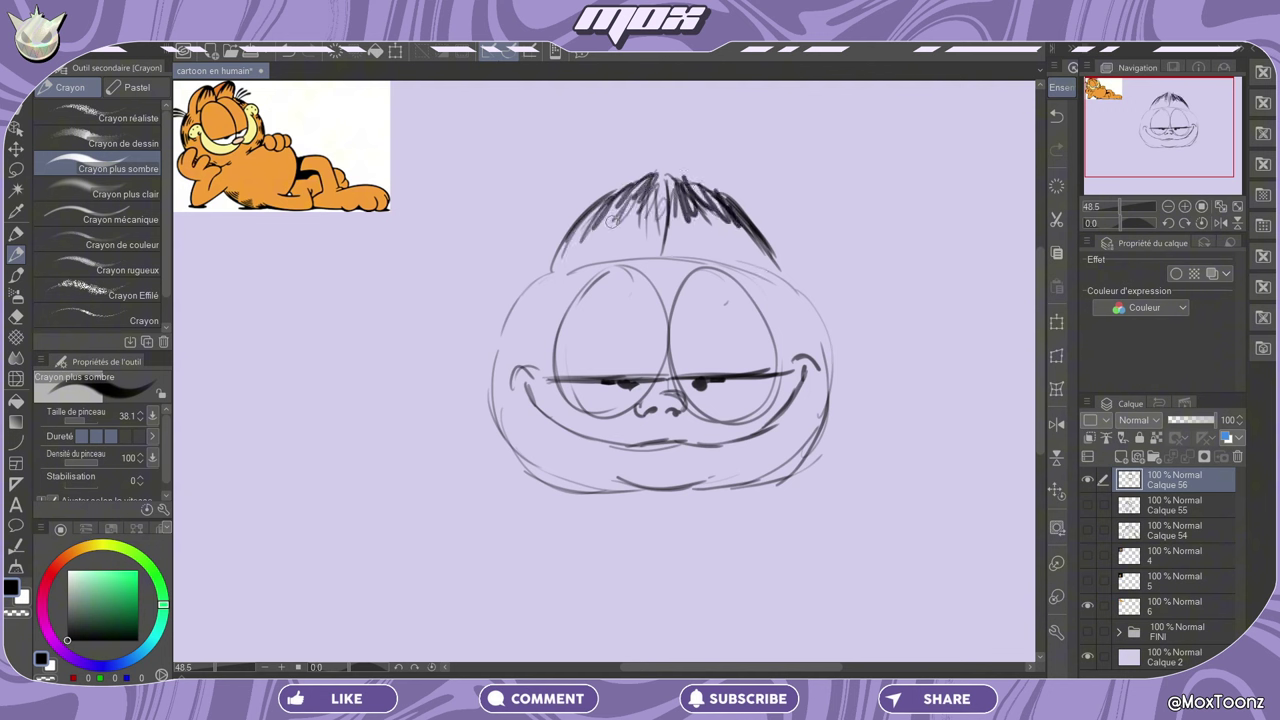
left_click_drag(610, 222, 660, 200)
left_click_drag(572, 222, 520, 304)
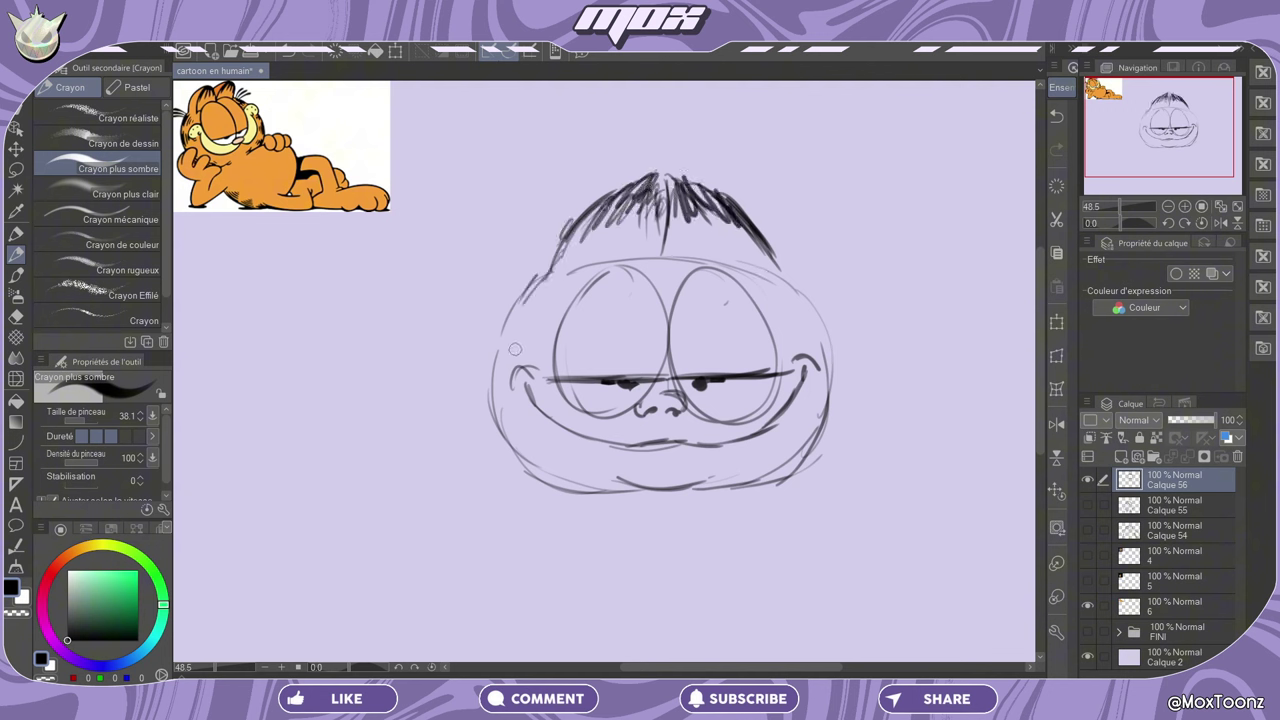
Draw an ear on each side of the head, dot freckles above the cheeks and join the hair to the head's right side
left_click_drag(788, 347, 800, 350)
left_click_drag(497, 328, 475, 392)
left_click_drag(824, 322, 848, 390)
left_click_drag(848, 335, 838, 365)
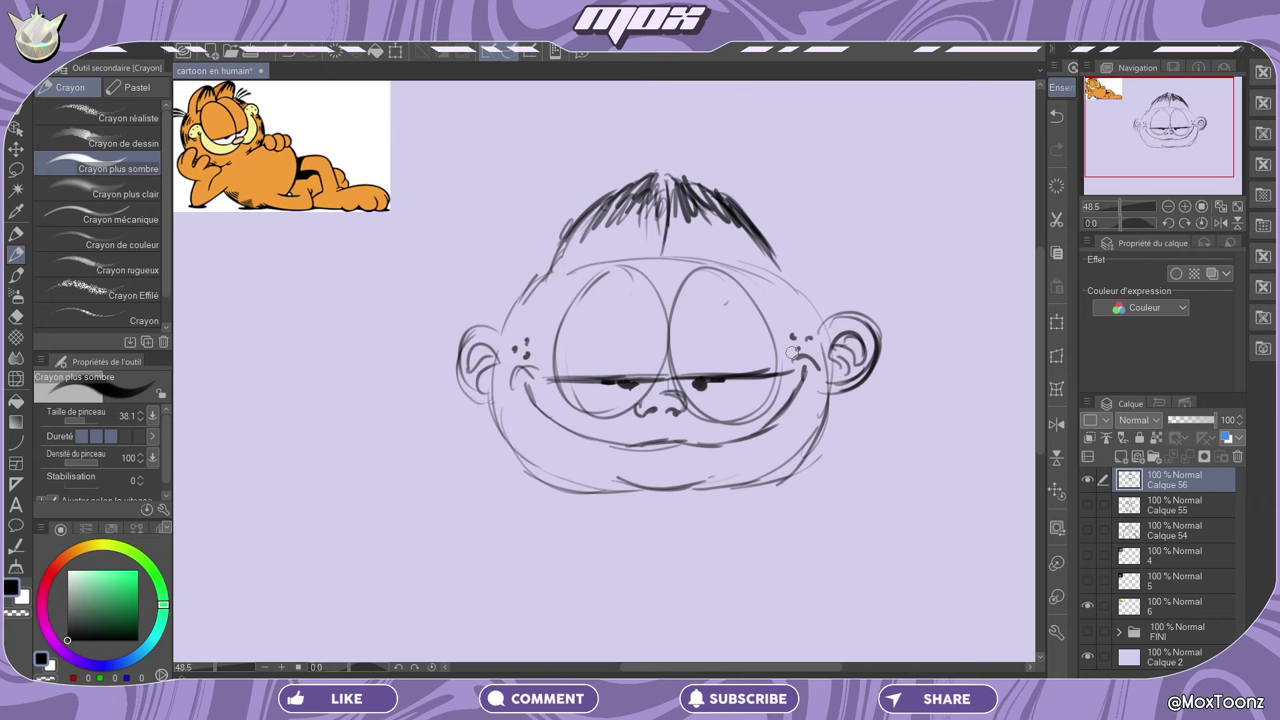
left_click_drag(775, 276, 826, 324)
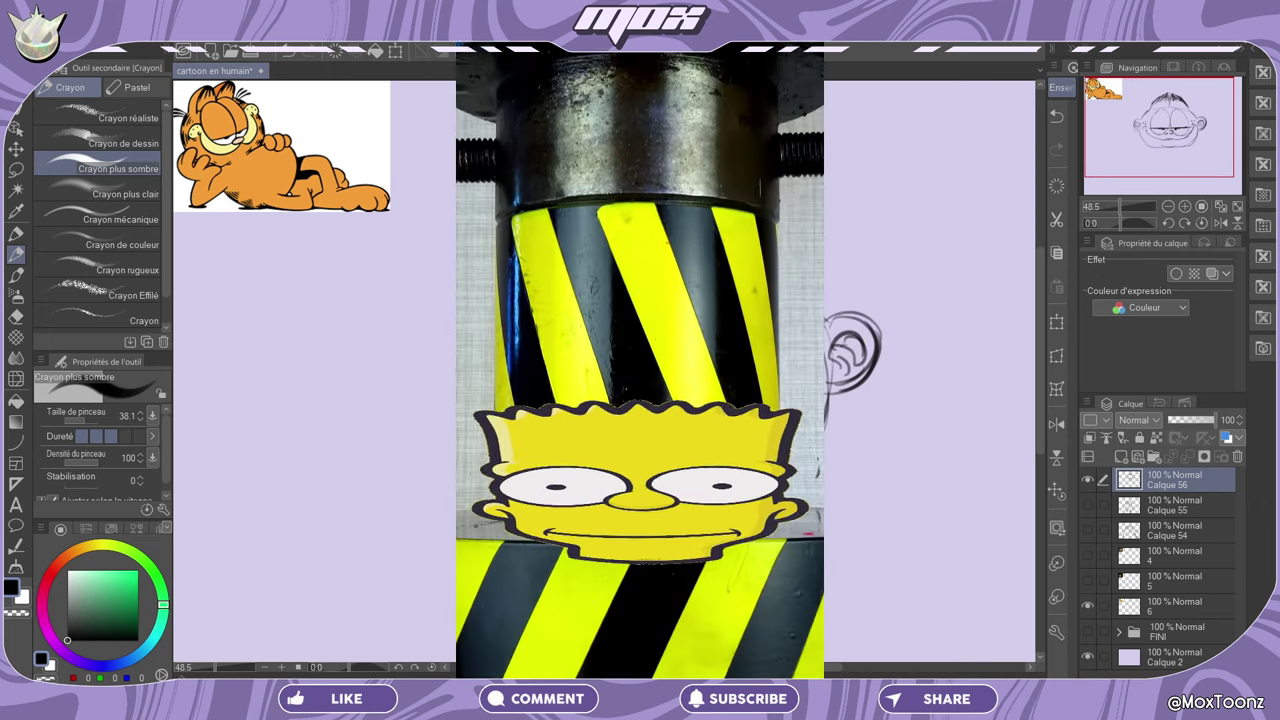
Sketch a wide rounded torso with sleeved arms and hands, and letter a crossed-out LUNDI inside an oval on the chest
mouse_move(508, 452)
left_mouse_down()
mouse_move(432, 404)
mouse_move(326, 508)
left_mouse_up()
left_click_drag(398, 420, 770, 608)
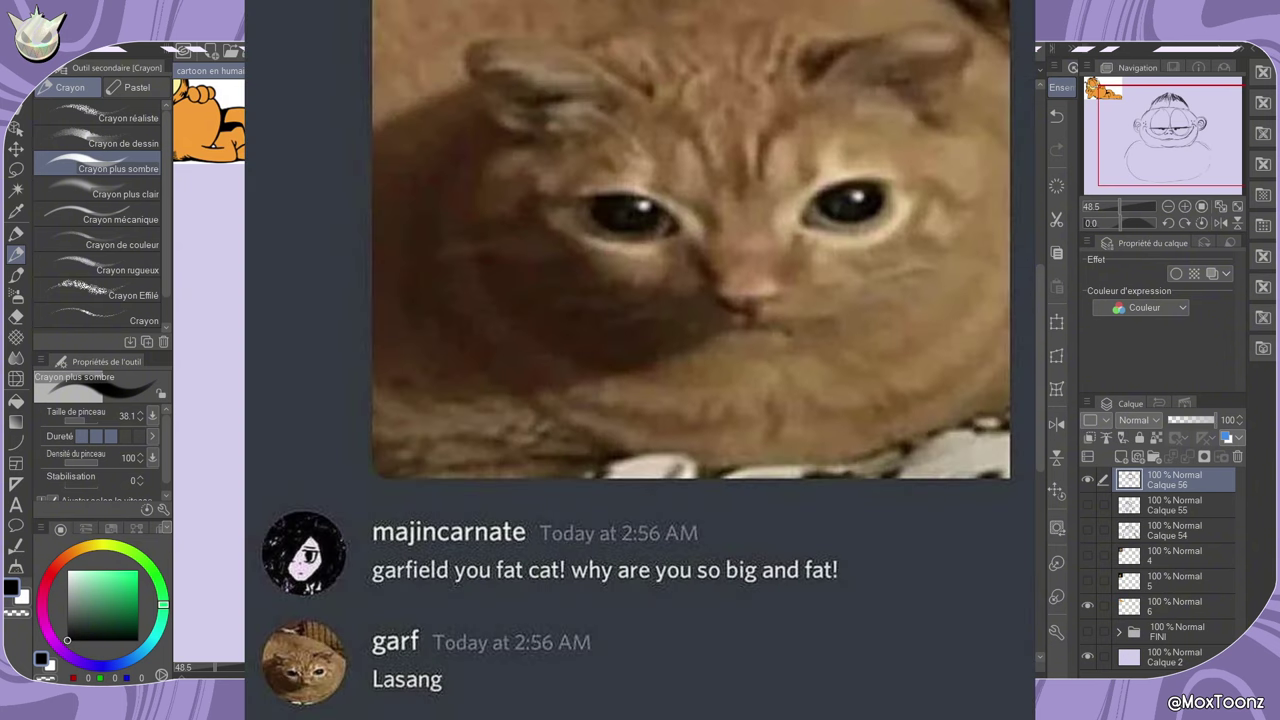
left_click_drag(373, 558, 398, 581)
left_click_drag(376, 577, 397, 617)
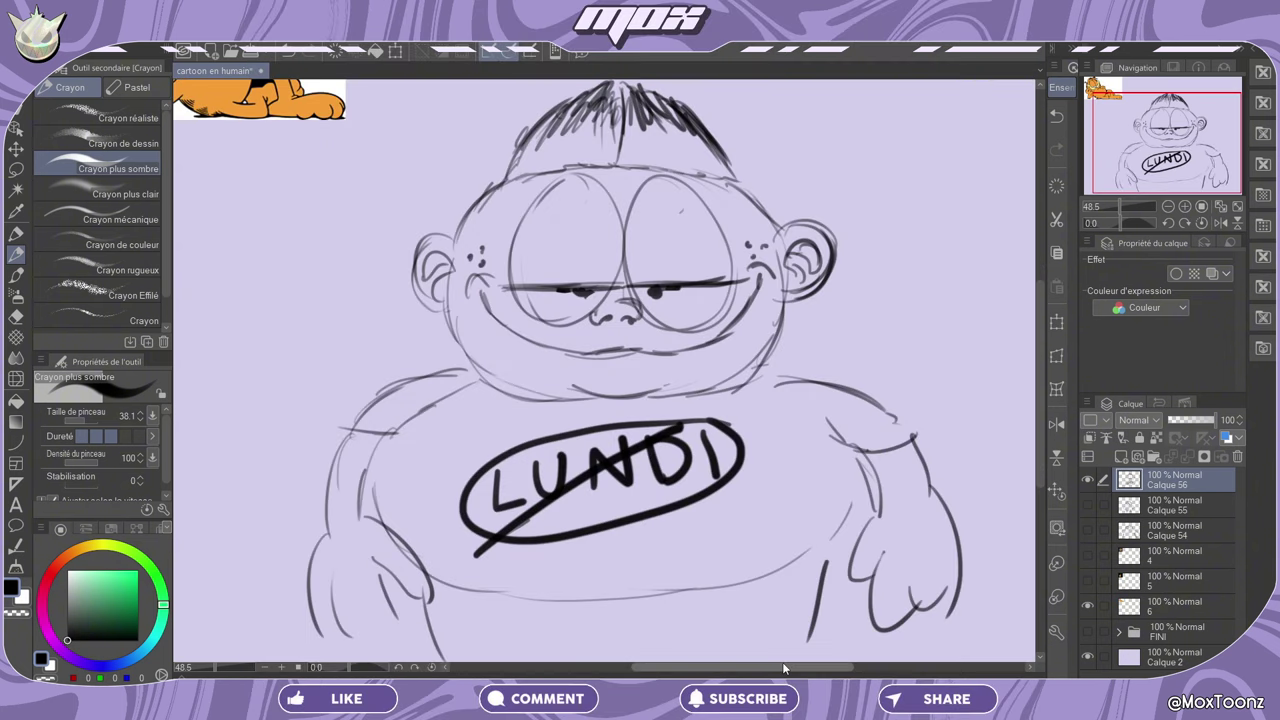
left_click_drag(1120, 171, 1133, 157)
left_click(211, 668)
left_click_drag(212, 672, 234, 670)
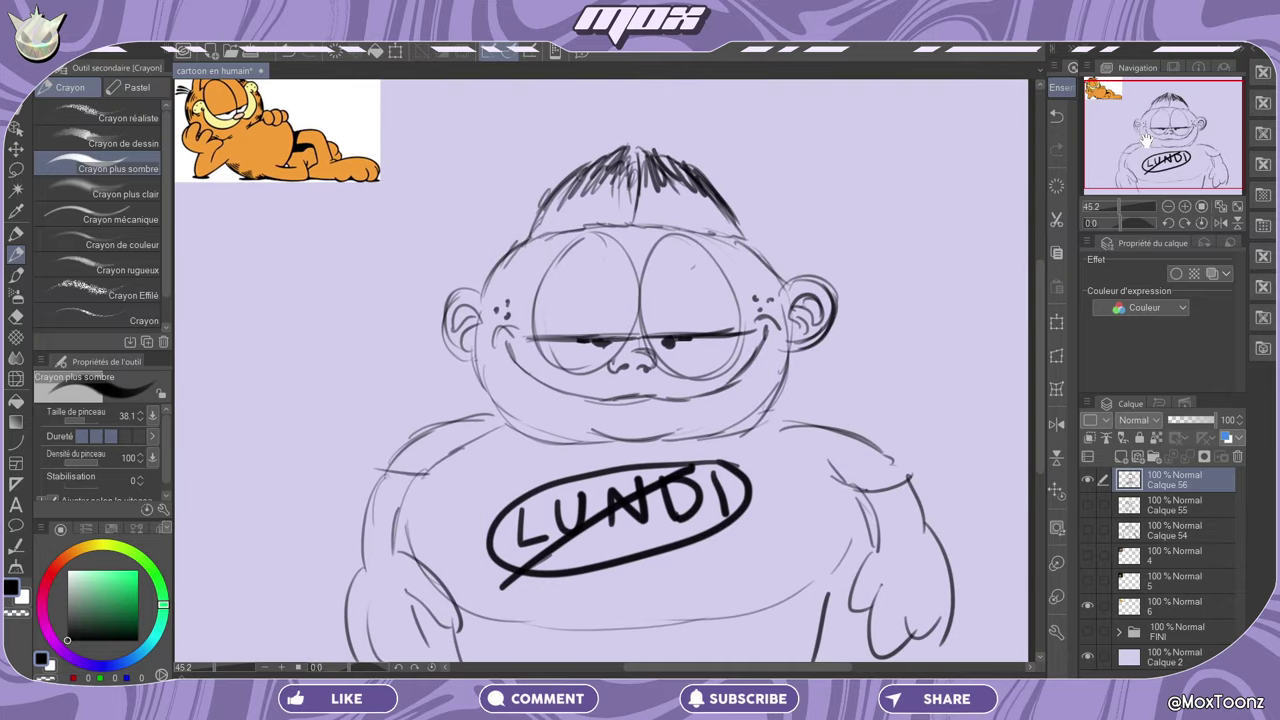